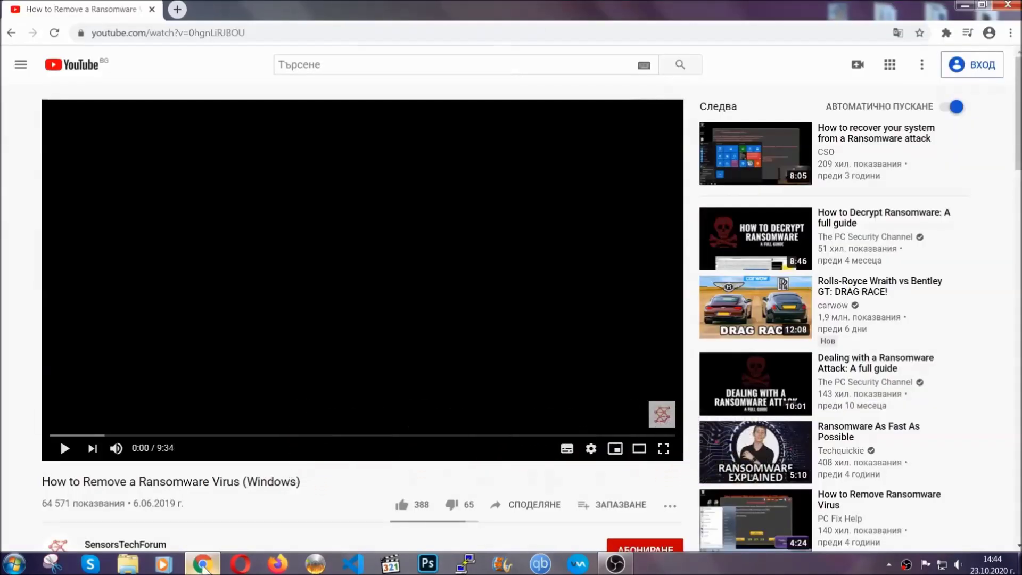
Step: Follow the SensorsTechForum link in the video description and launch the downloaded SpyHunter-Installer.exe
{"action": "scroll", "coordinate": [186, 434], "scroll_direction": "down", "scroll_amount": 4}
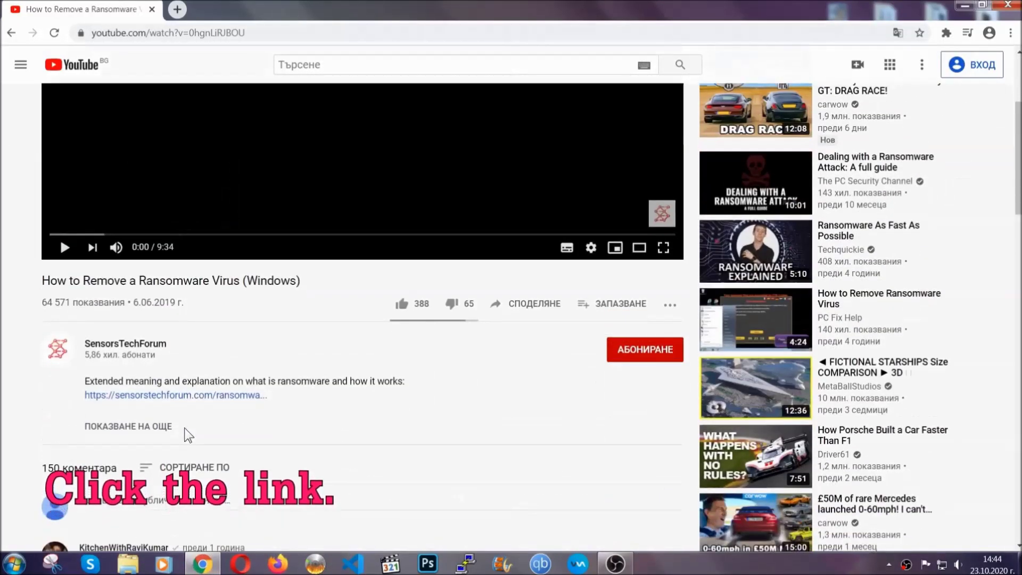
{"action": "left_click", "coordinate": [205, 396]}
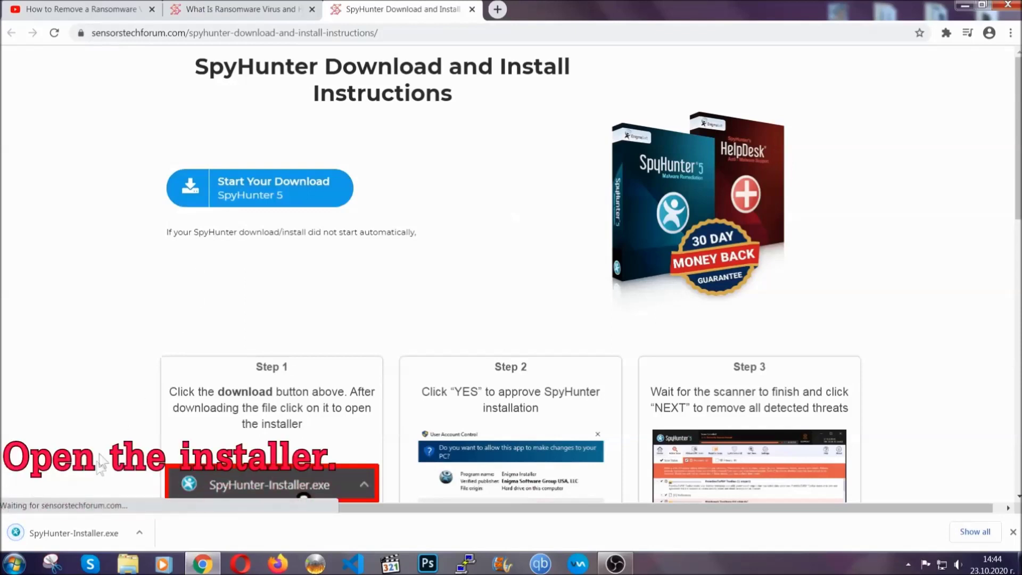
{"action": "left_click", "coordinate": [72, 531]}
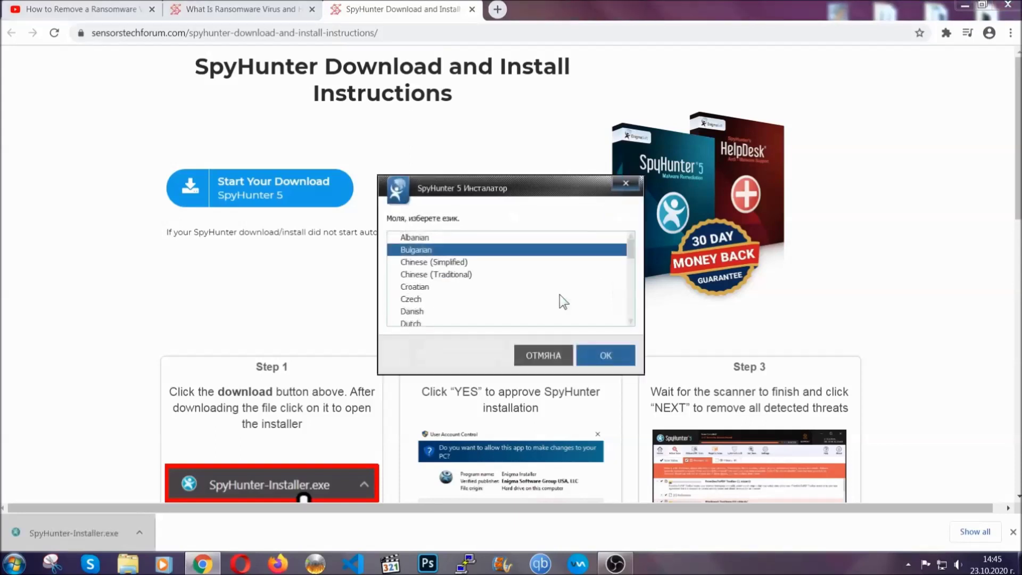
Step: Install SpyHunter 5 in English, accepting the EULA, and finish setup so scanning starts
{"action": "scroll", "coordinate": [532, 296], "scroll_direction": "down", "scroll_amount": 2}
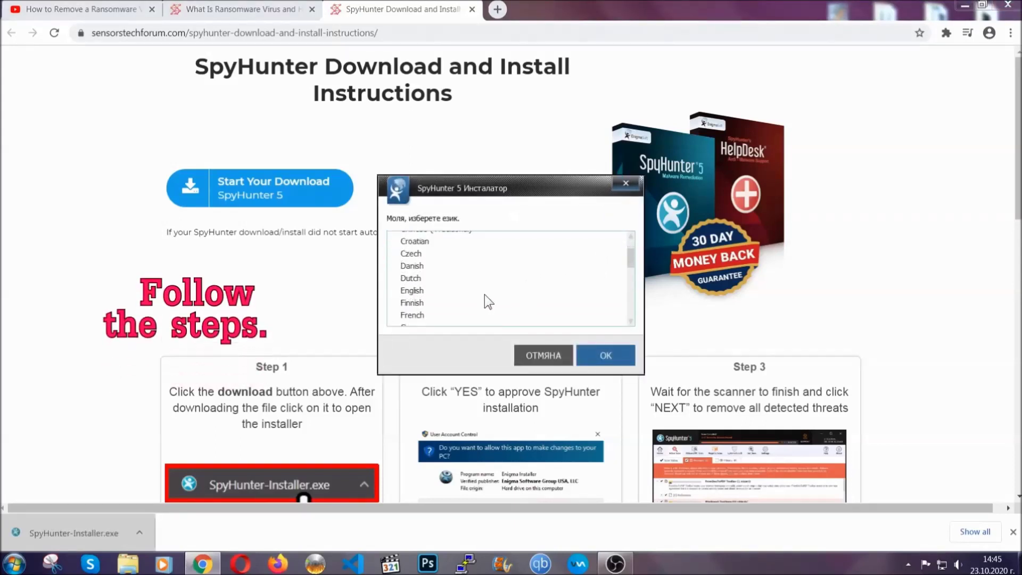
{"action": "left_click", "coordinate": [483, 290]}
{"action": "left_click", "coordinate": [601, 354]}
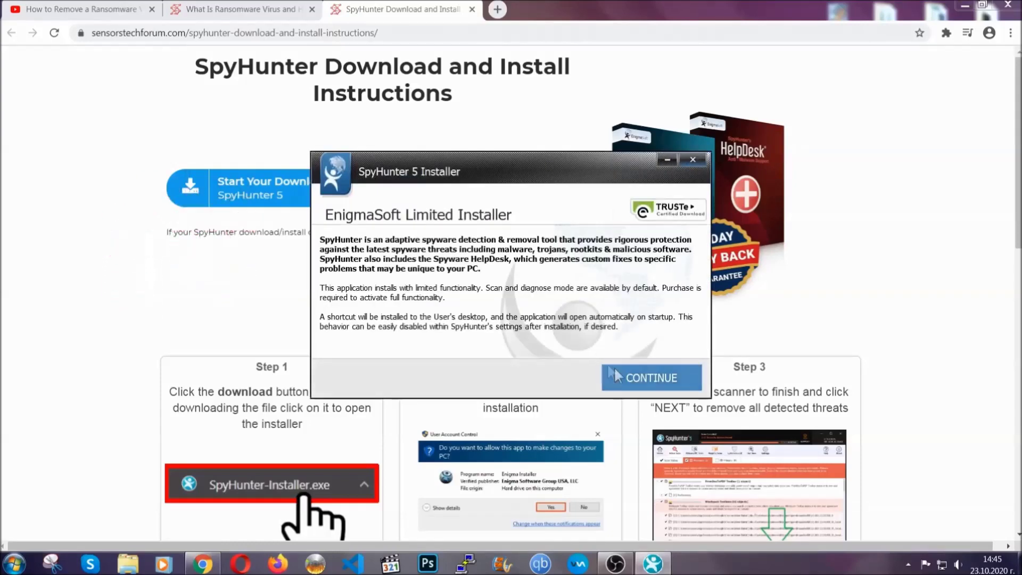
{"action": "left_click", "coordinate": [615, 368]}
{"action": "left_click", "coordinate": [585, 345]}
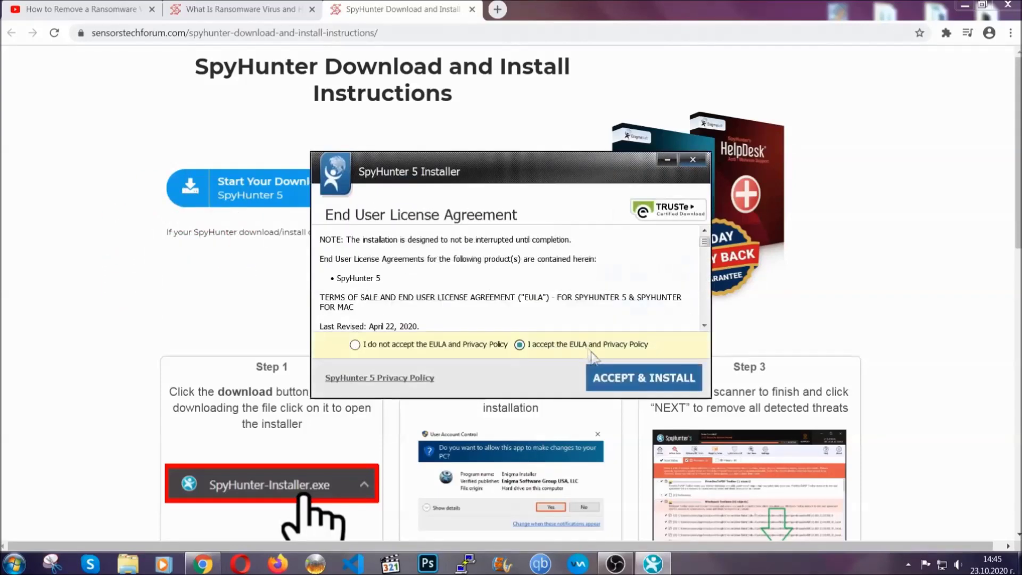
{"action": "left_click", "coordinate": [609, 377]}
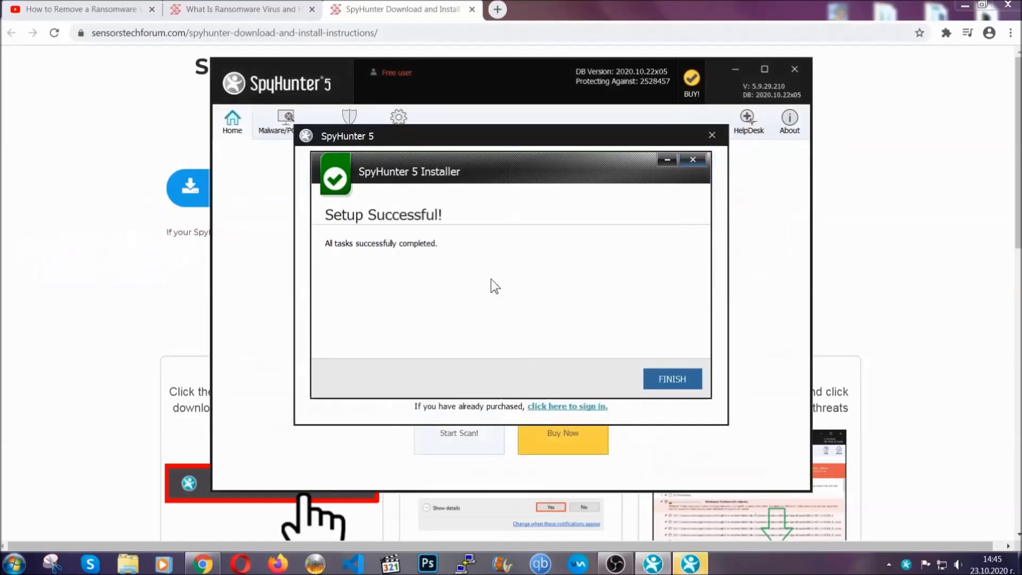
{"action": "left_click", "coordinate": [653, 381]}
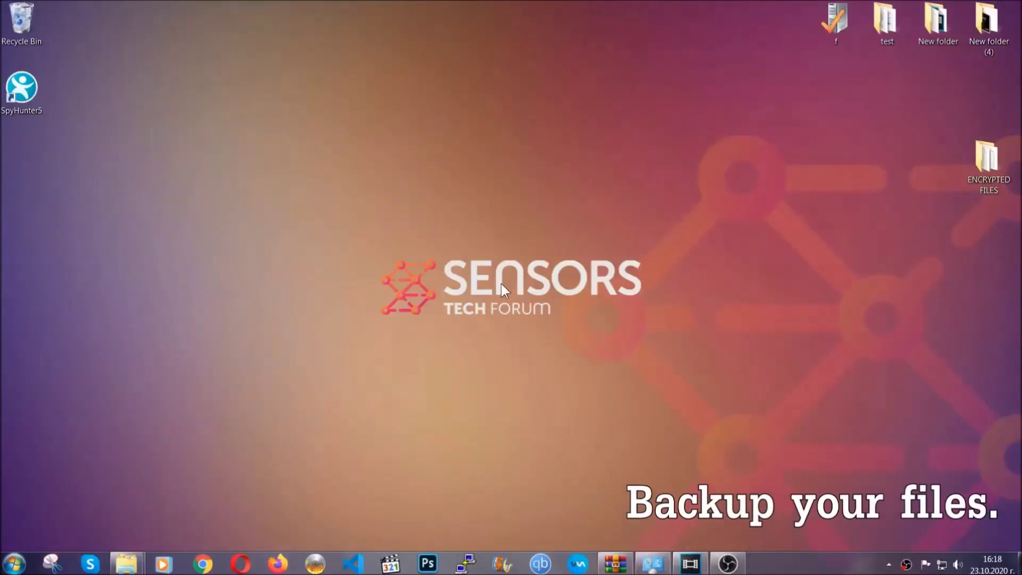
Step: Select and copy the six .efji files in the ENCRYPTED FILES folder
{"action": "double_click", "coordinate": [981, 164]}
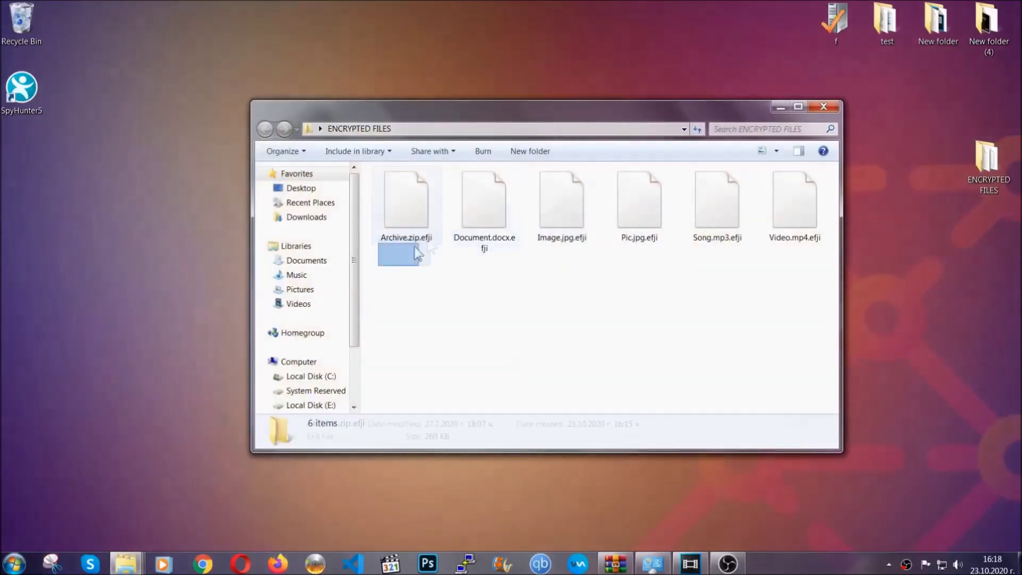
{"action": "left_click_drag", "start_coordinate": [417, 254], "coordinate": [799, 190]}
{"action": "right_click", "coordinate": [799, 189]}
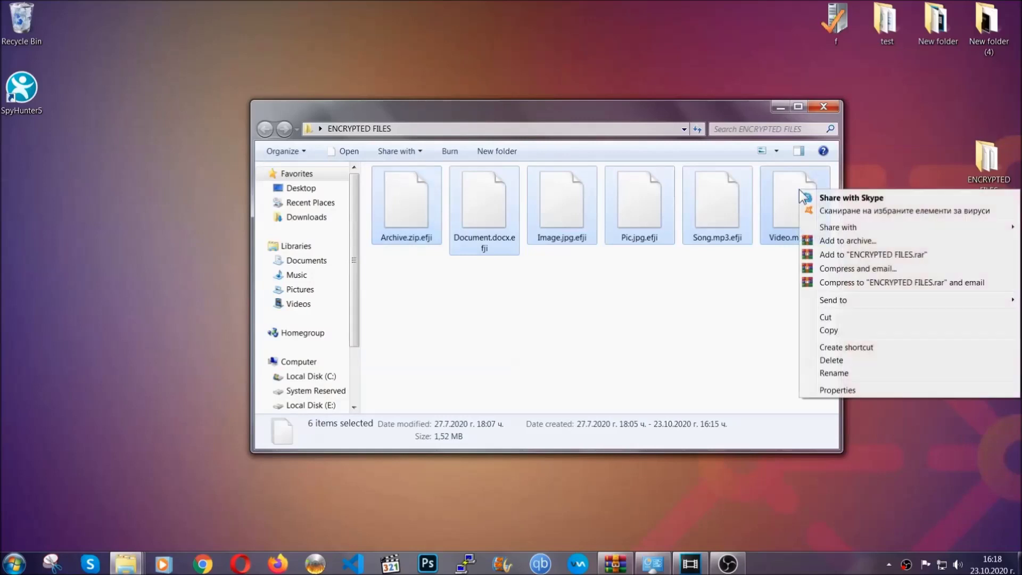
{"action": "left_click", "coordinate": [827, 331]}
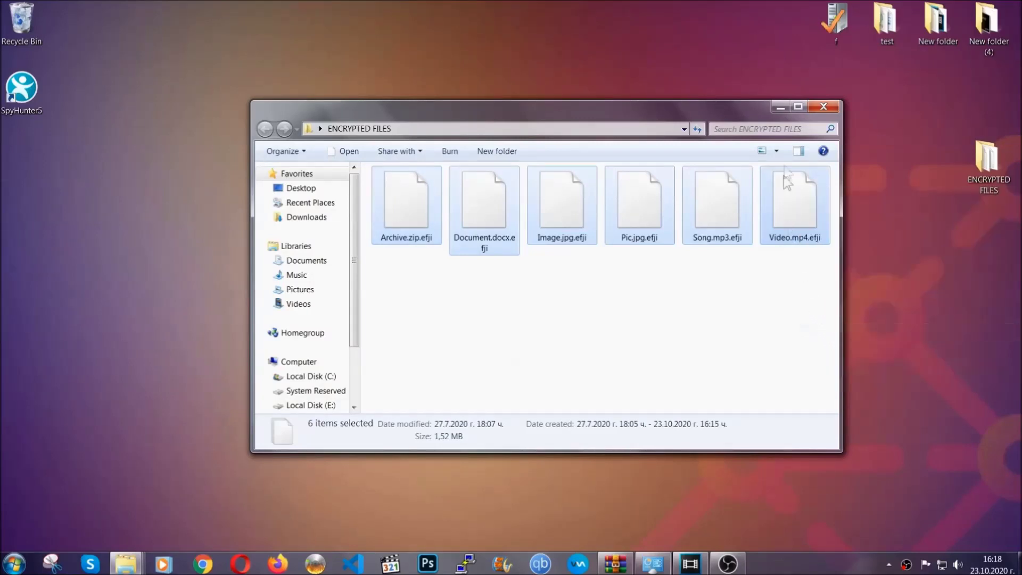
Step: Paste the six copied files onto FLASH DRIVE (H:) and close its window
{"action": "left_click", "coordinate": [781, 108]}
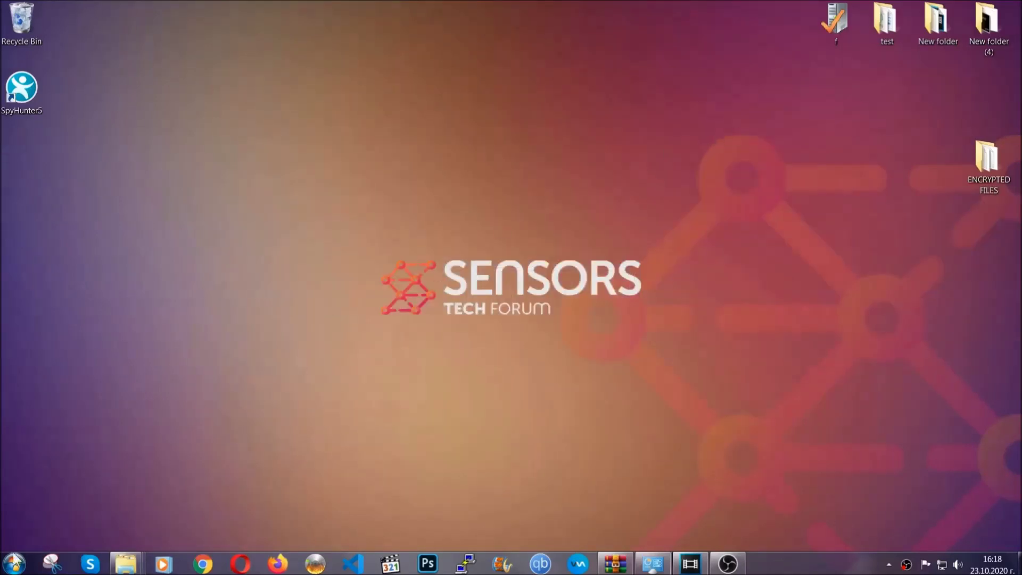
{"action": "left_click", "coordinate": [14, 563]}
{"action": "left_click", "coordinate": [194, 396]}
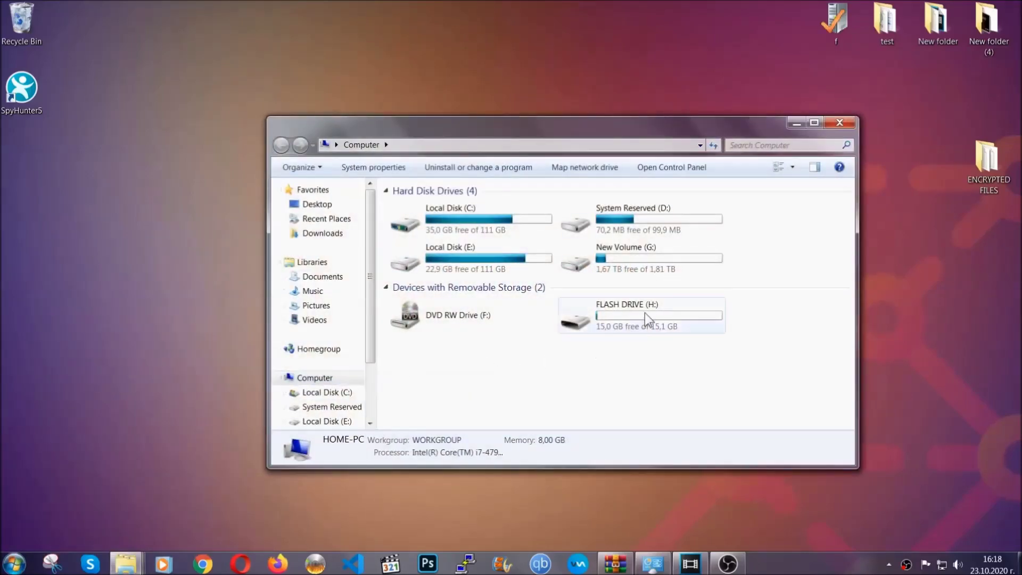
{"action": "double_click", "coordinate": [644, 312]}
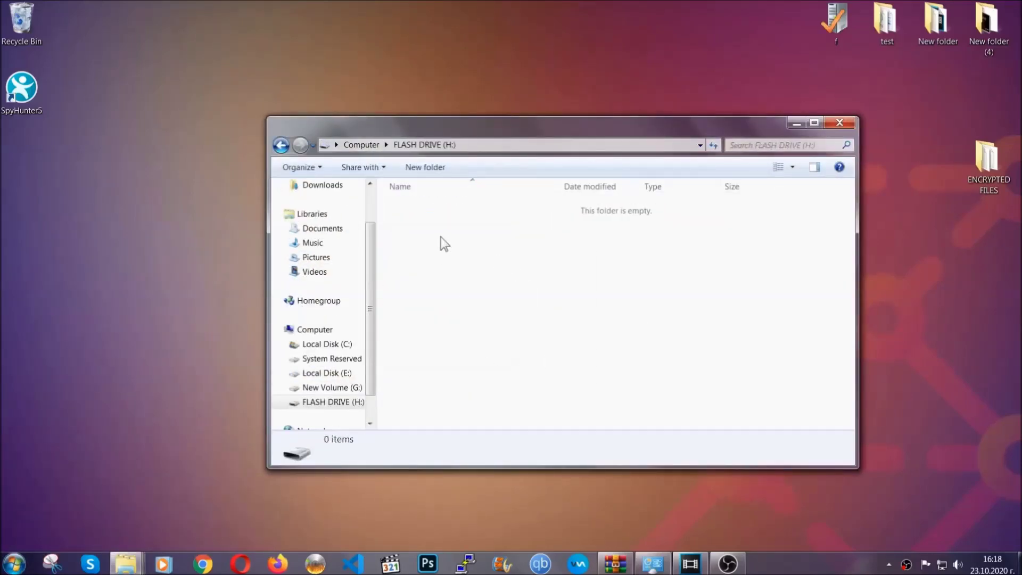
{"action": "right_click", "coordinate": [440, 238]}
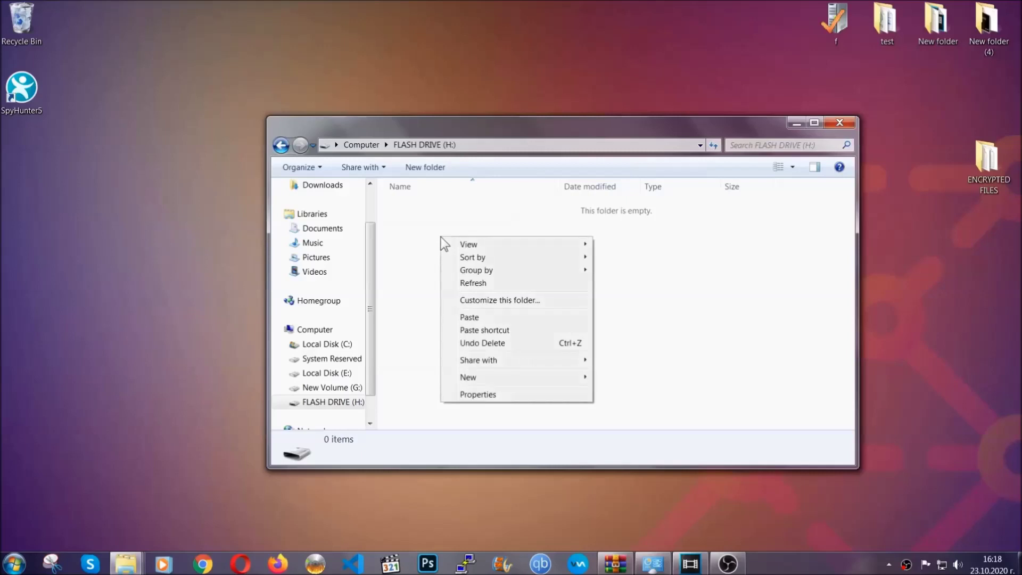
{"action": "left_click", "coordinate": [465, 317]}
{"action": "left_click", "coordinate": [466, 318]}
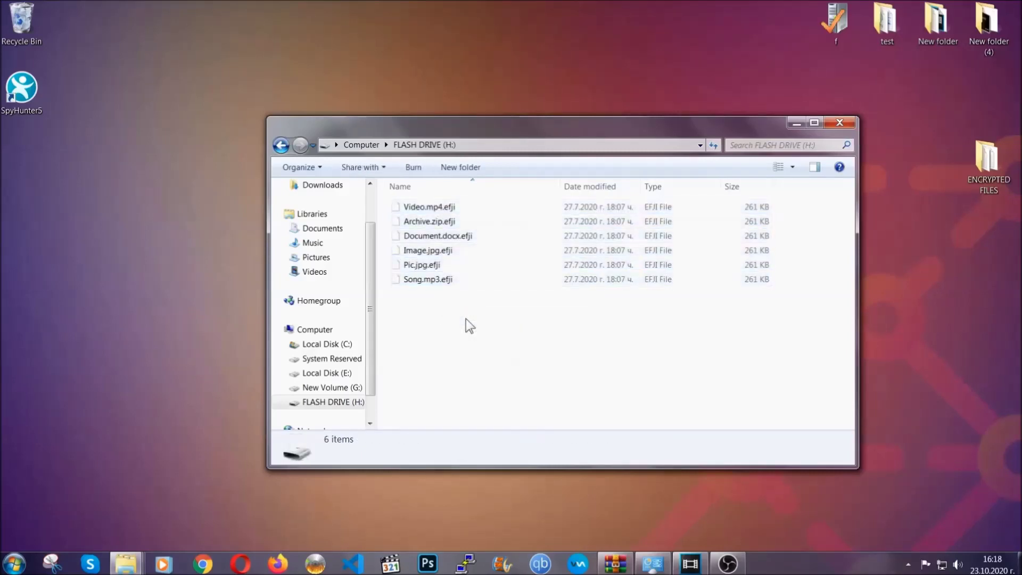
{"action": "left_click", "coordinate": [841, 123]}
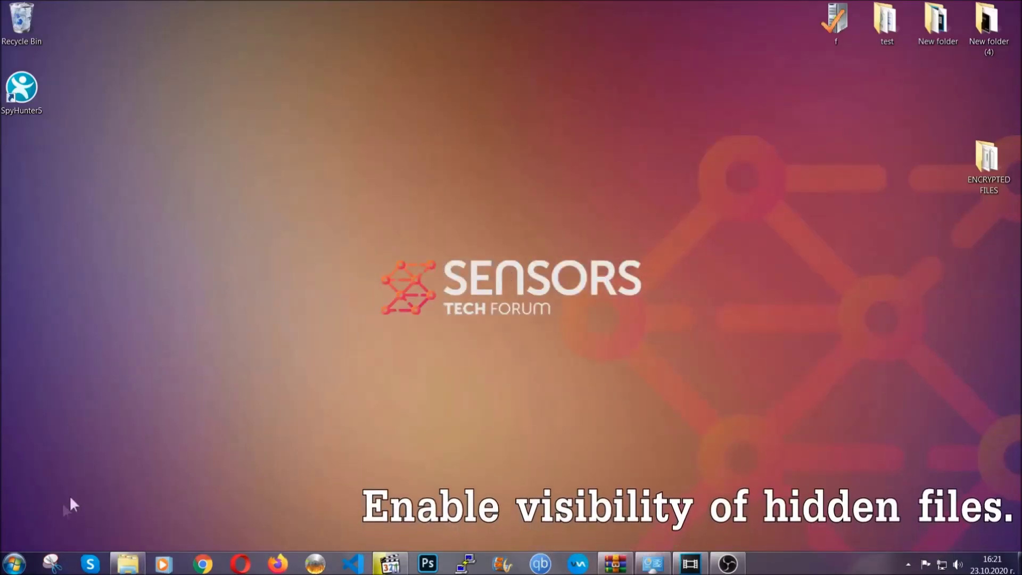
Step: Search 'show hidden files and folders' and enable Show hidden files, folders, and drives
{"action": "left_click", "coordinate": [14, 563]}
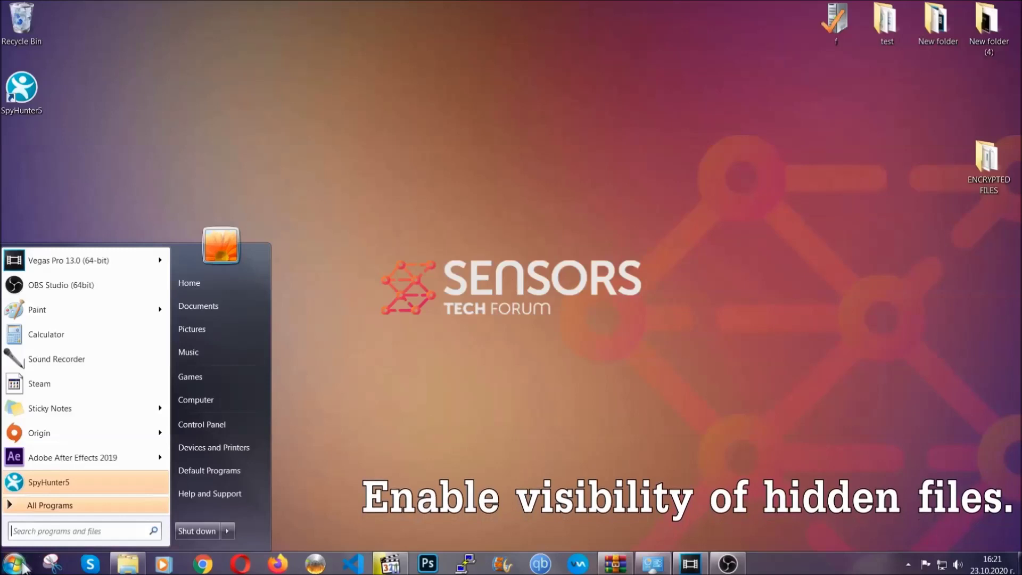
{"action": "left_click", "coordinate": [45, 526]}
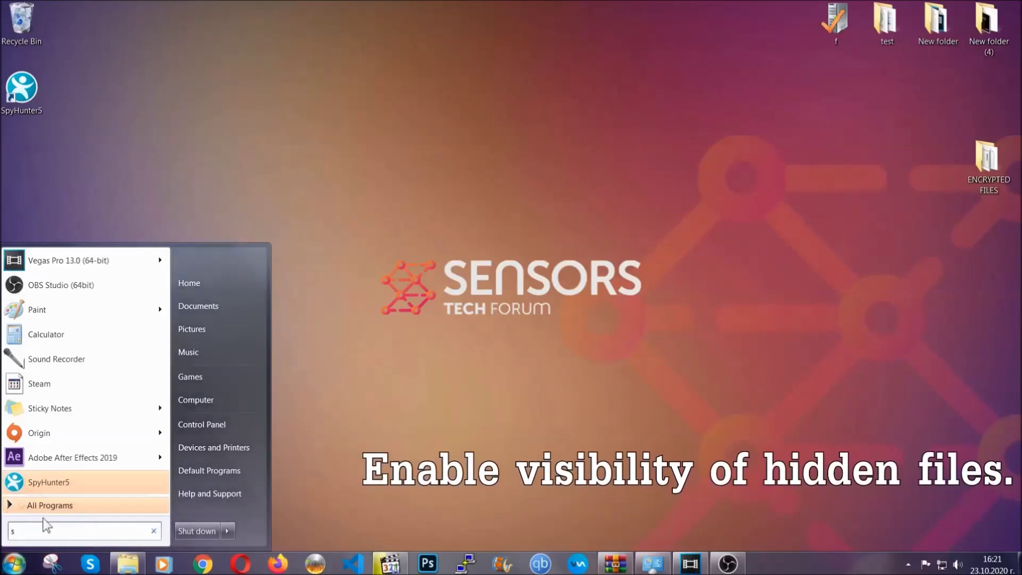
{"action": "type", "text": "showh"}
{"action": "key", "text": "BackSpace"}
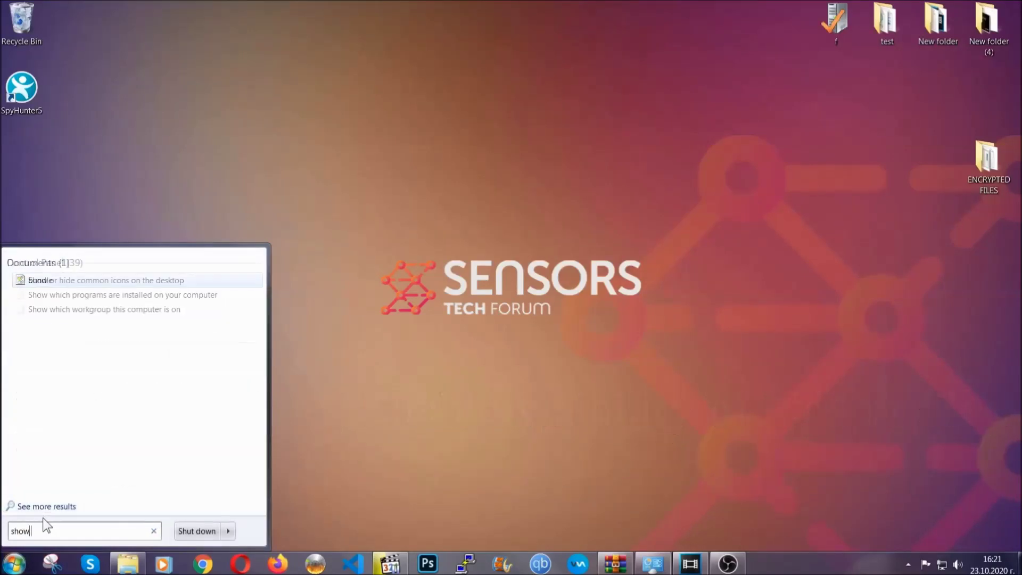
{"action": "type", "text": "hidden files and folders"}
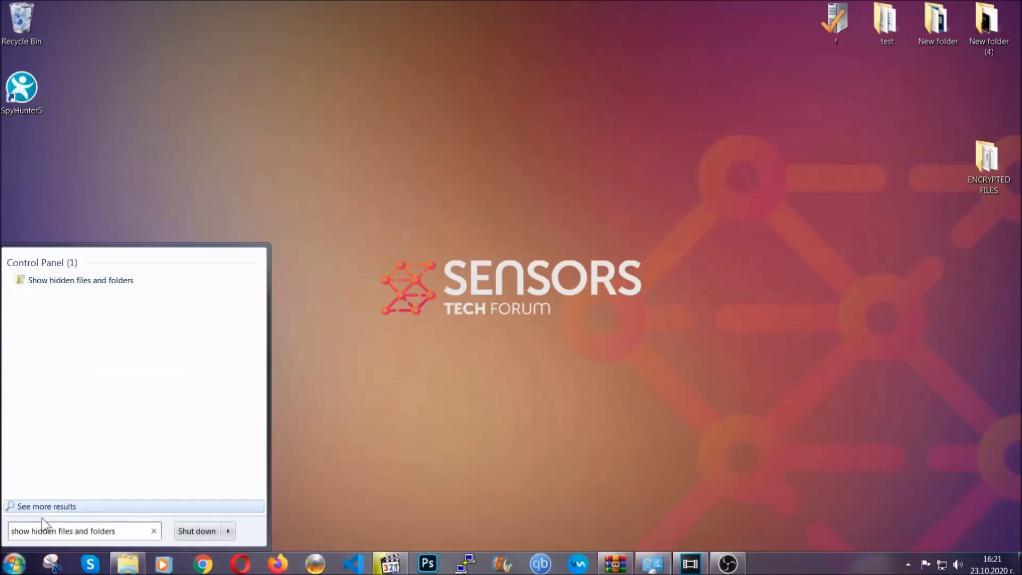
{"action": "left_click", "coordinate": [121, 283]}
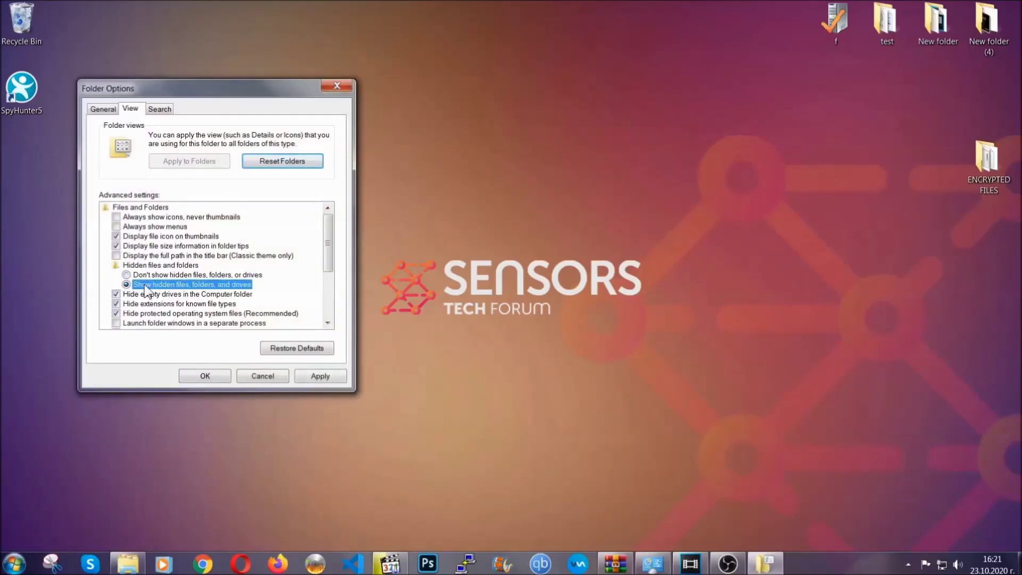
{"action": "left_click", "coordinate": [316, 379]}
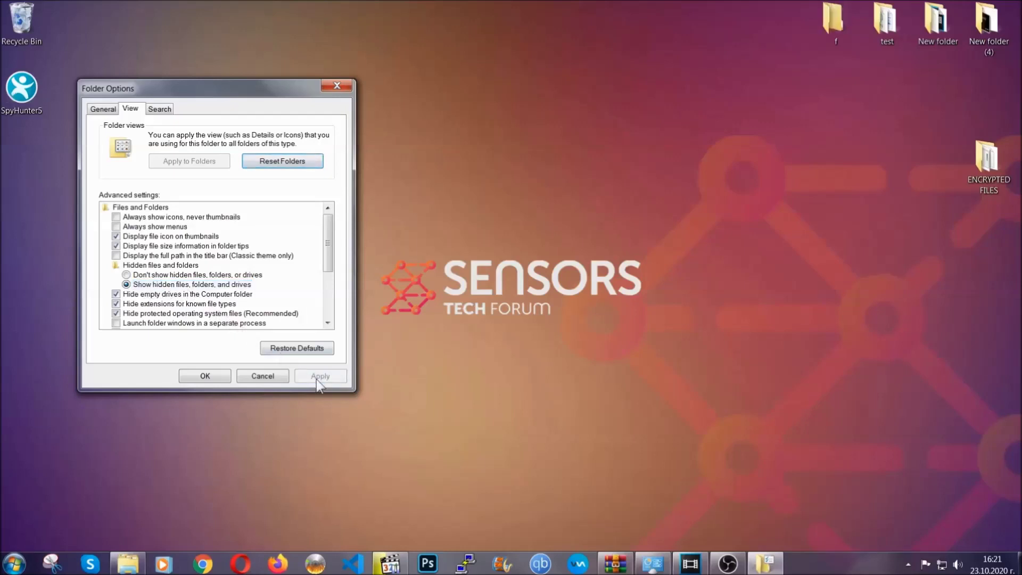
{"action": "left_click", "coordinate": [201, 376]}
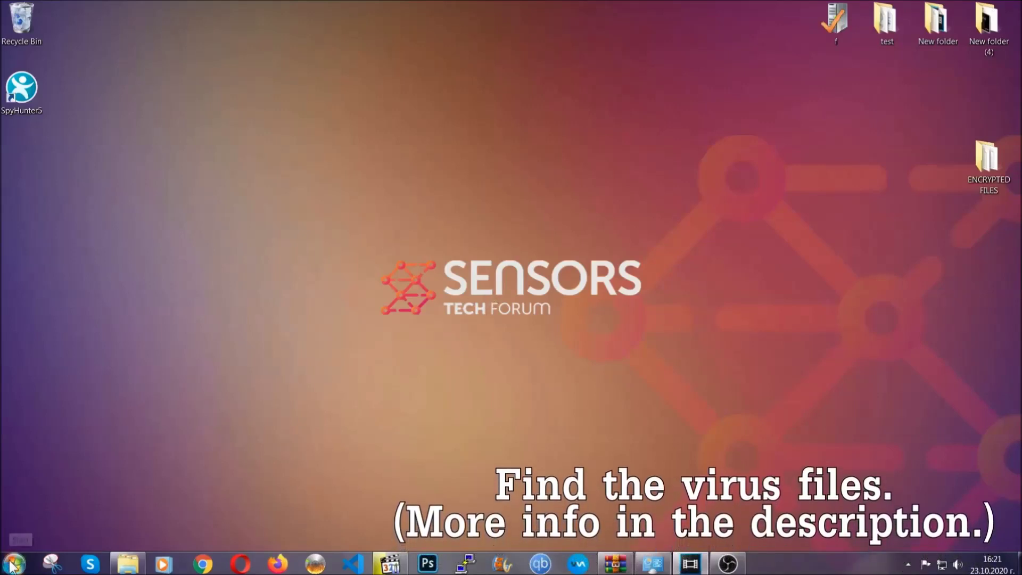
Step: Search the whole computer for 'fileextension:exe Example Vir' to find the virus application
{"action": "key", "text": "super"}
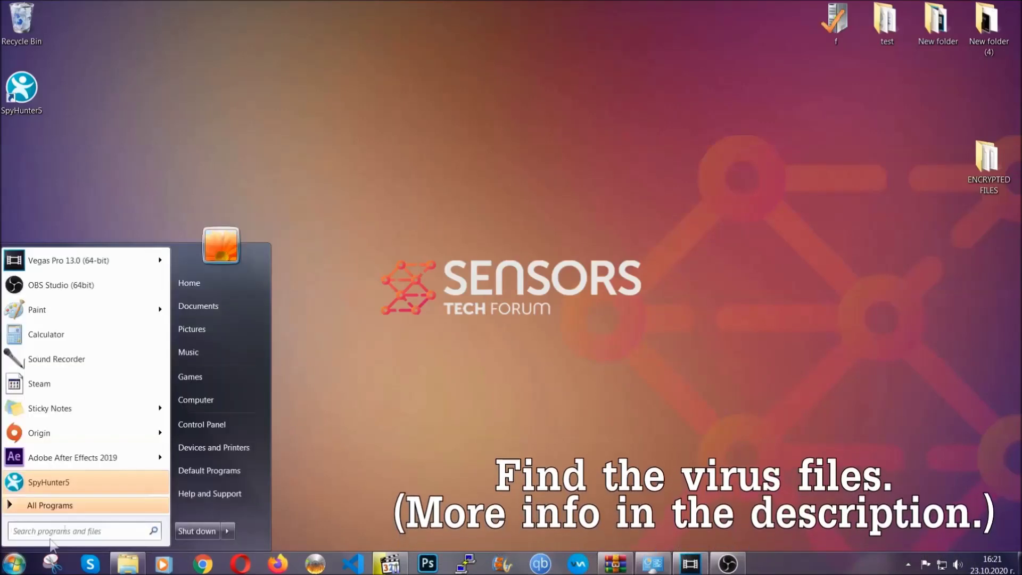
{"action": "left_click", "coordinate": [210, 398]}
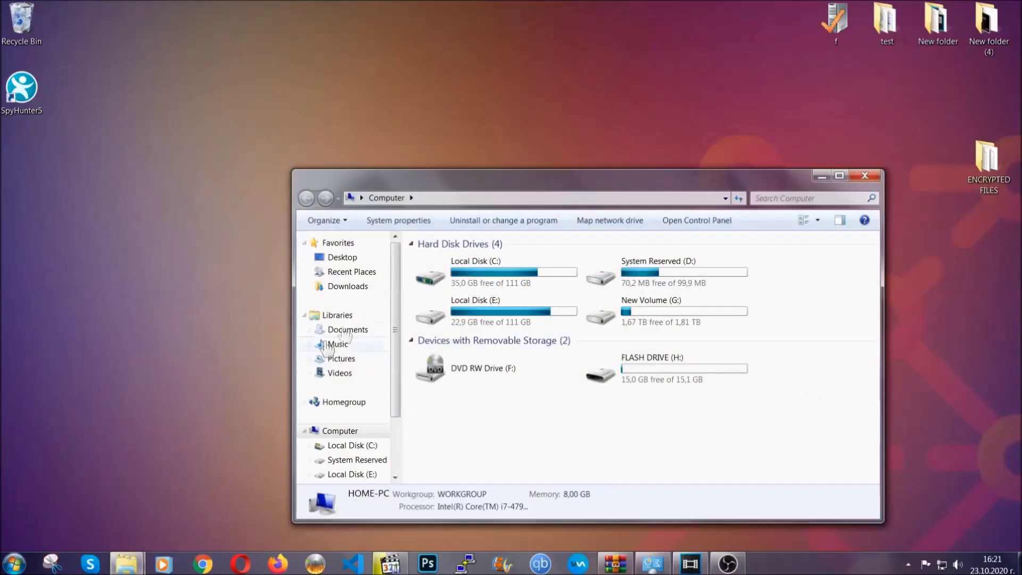
{"action": "left_click_drag", "start_coordinate": [555, 187], "coordinate": [488, 142]}
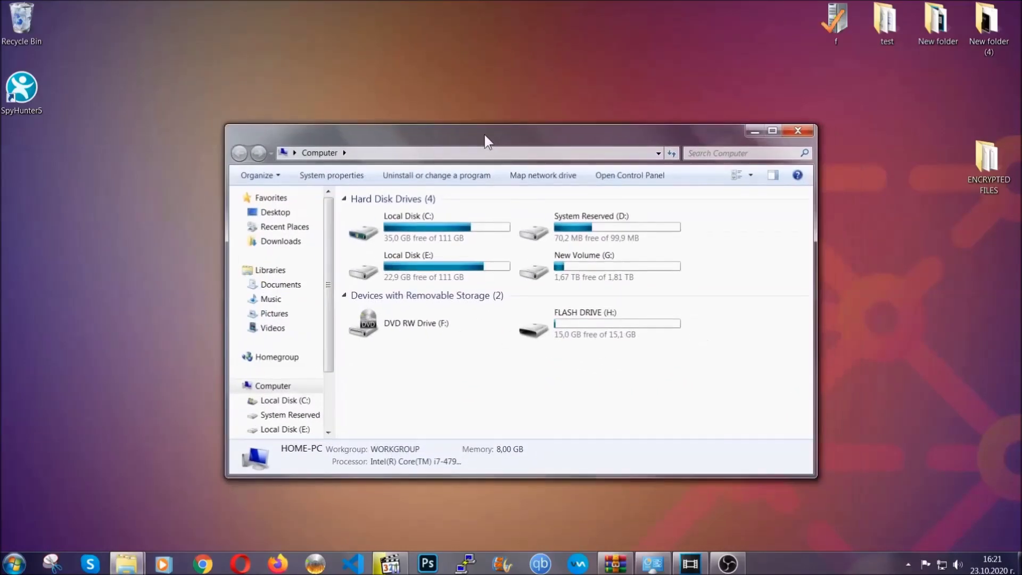
{"action": "left_click", "coordinate": [694, 153]}
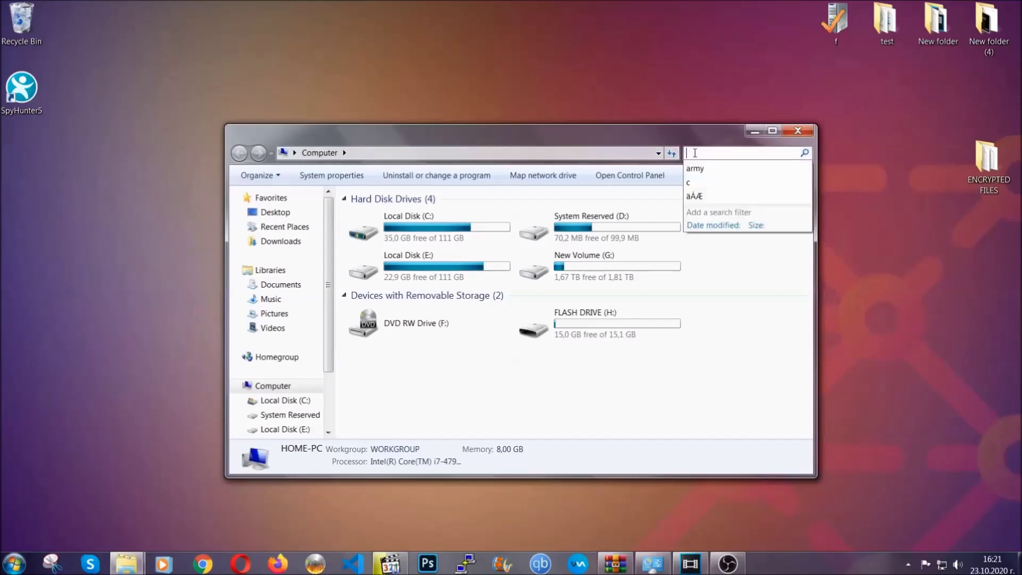
{"action": "type", "text": "file"}
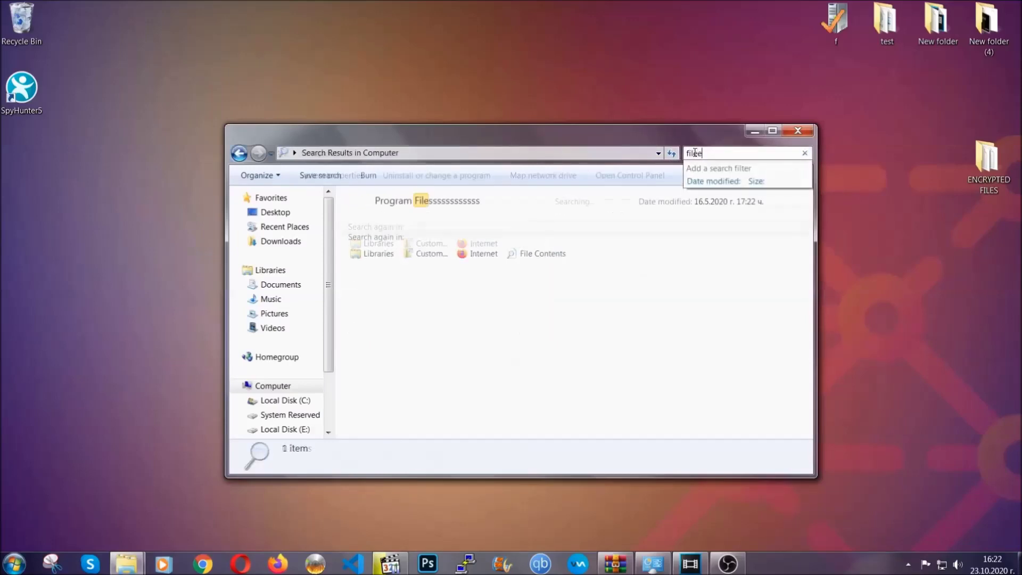
{"action": "type", "text": "extension:exe "}
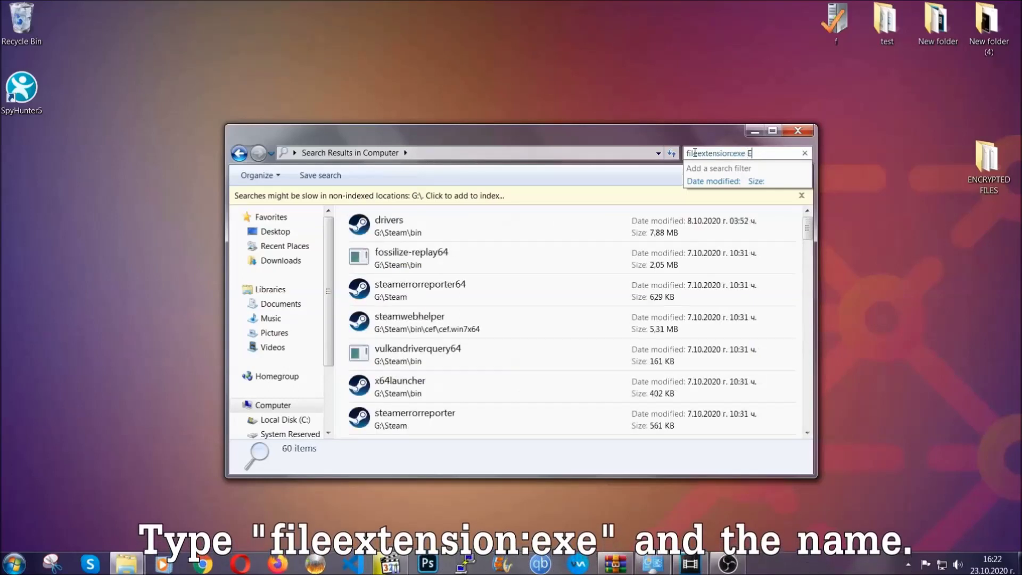
{"action": "type", "text": "Example Virus Name"}
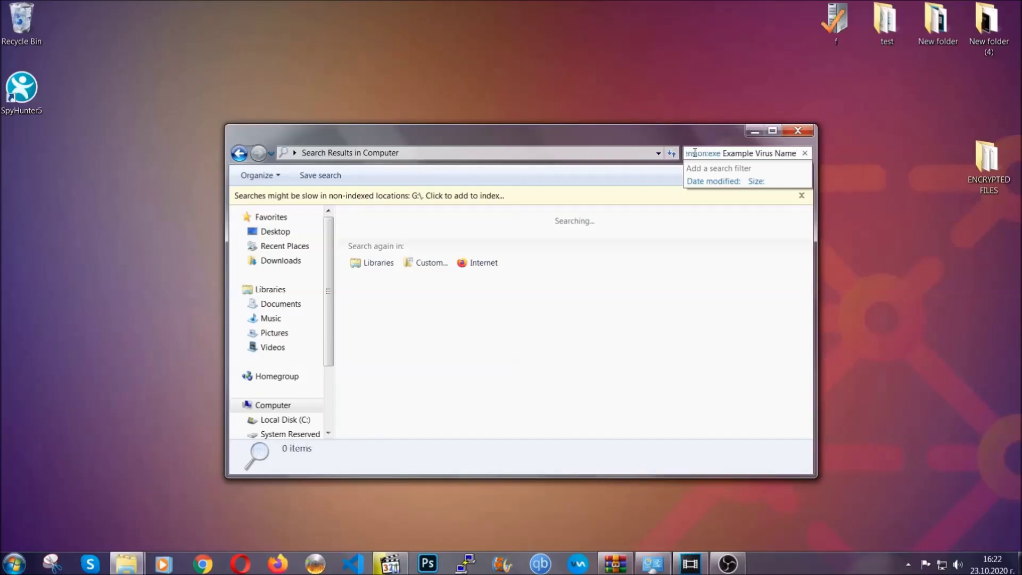
{"action": "key", "text": "Return"}
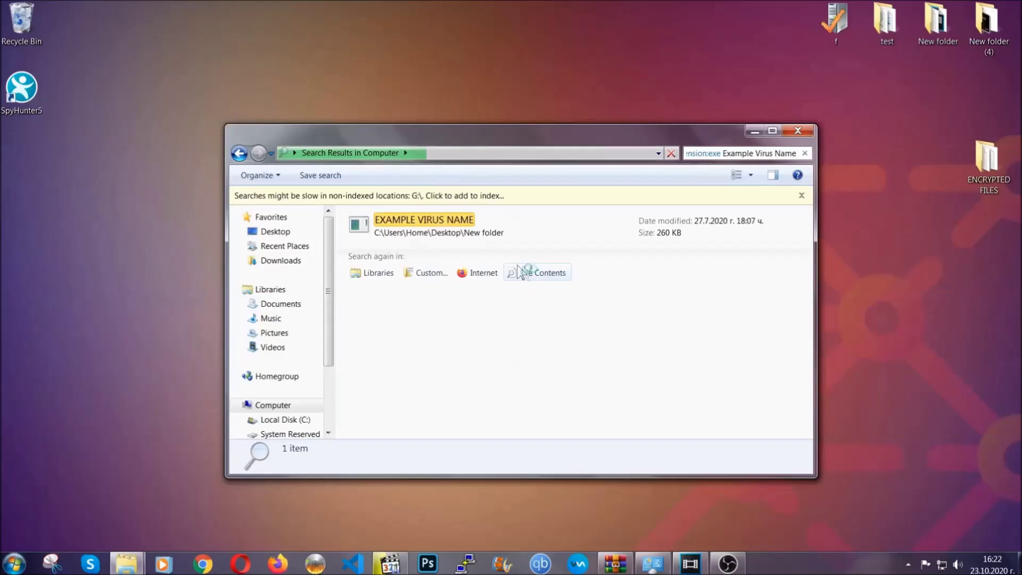
Step: Delete the EXAMPLE VIRUS NAME result to the Recycle Bin and close the search window
{"action": "left_click", "coordinate": [446, 218]}
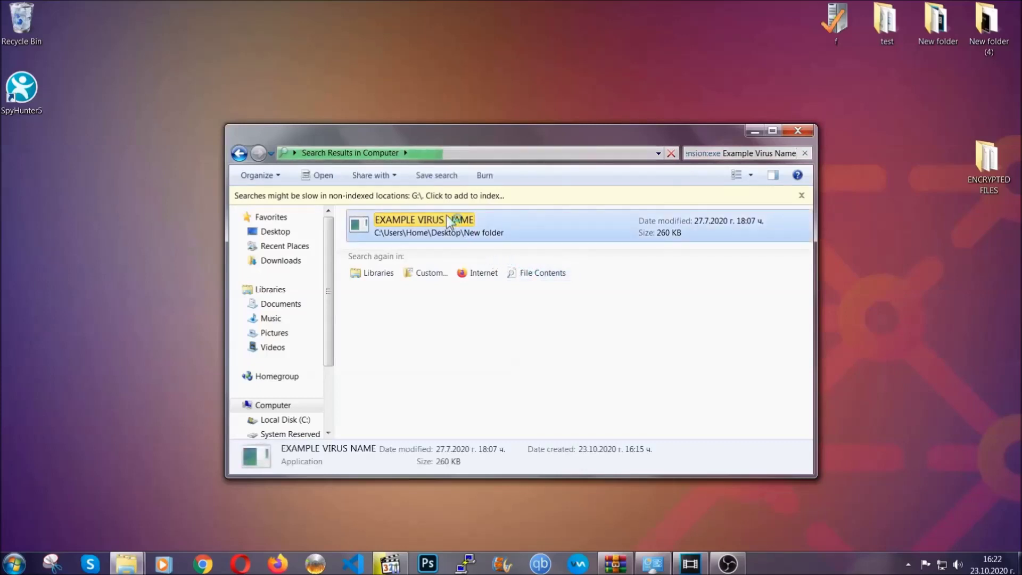
{"action": "right_click", "coordinate": [449, 220]}
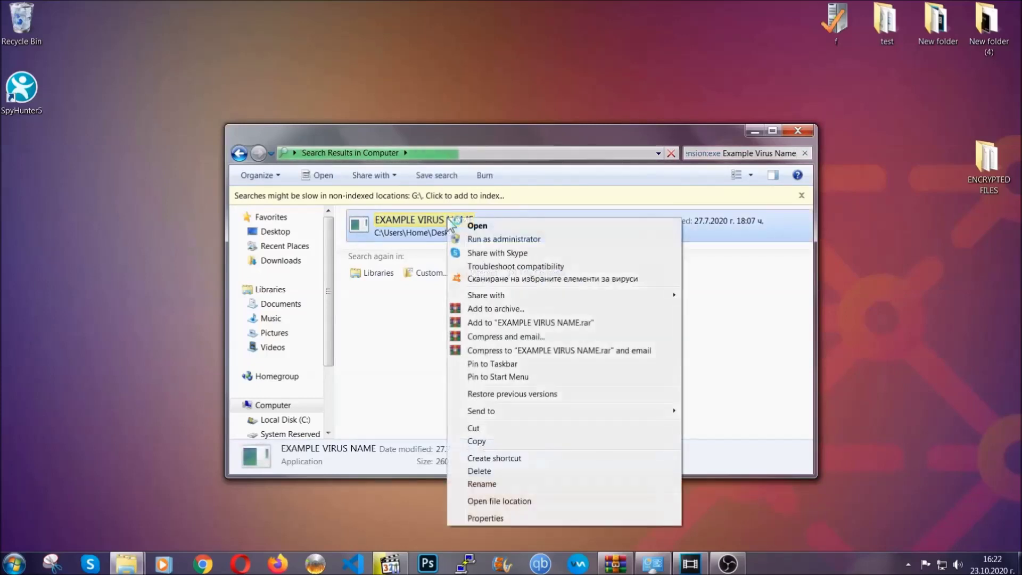
{"action": "left_click", "coordinate": [492, 471]}
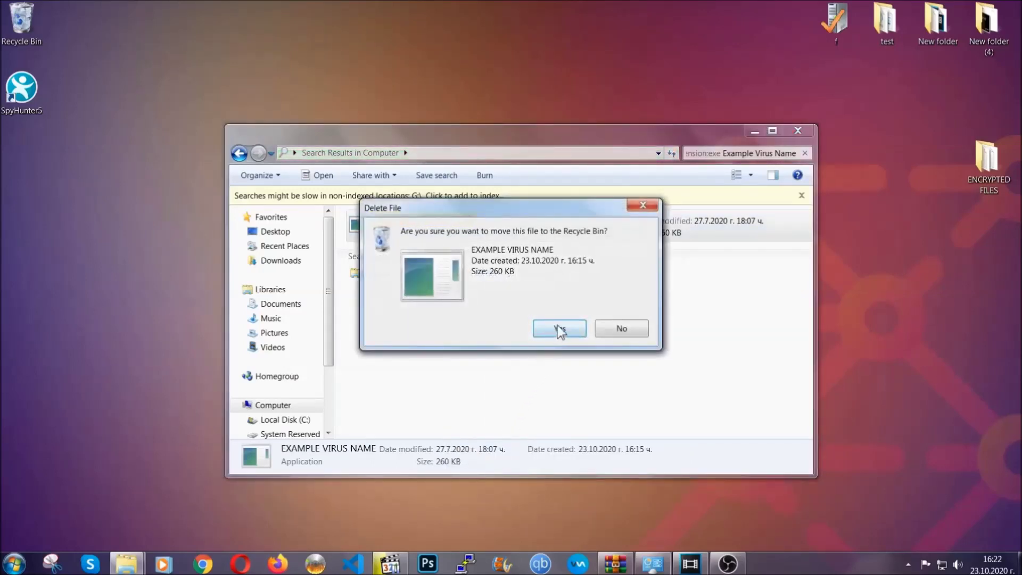
{"action": "left_click", "coordinate": [557, 329]}
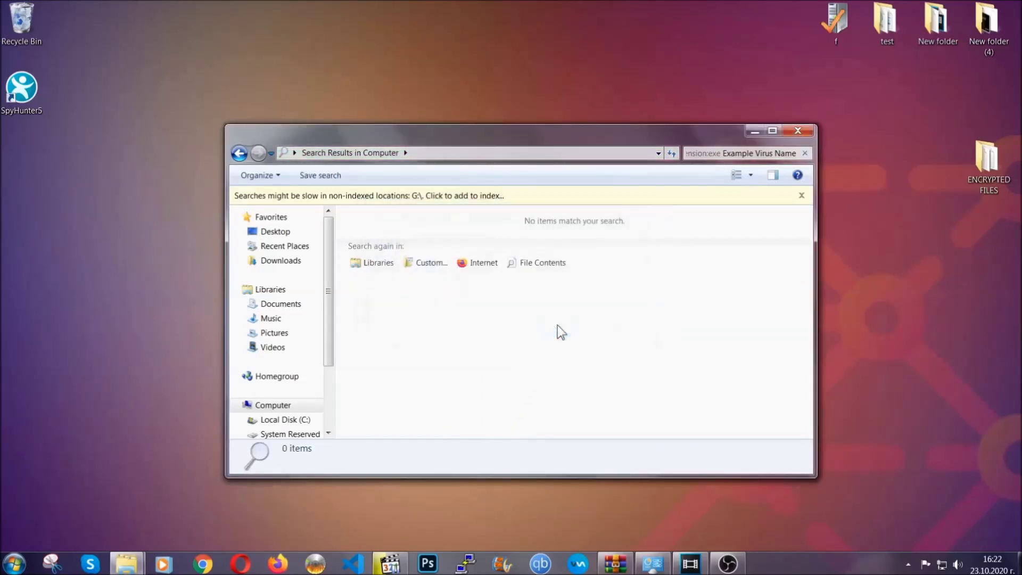
{"action": "left_click", "coordinate": [798, 130]}
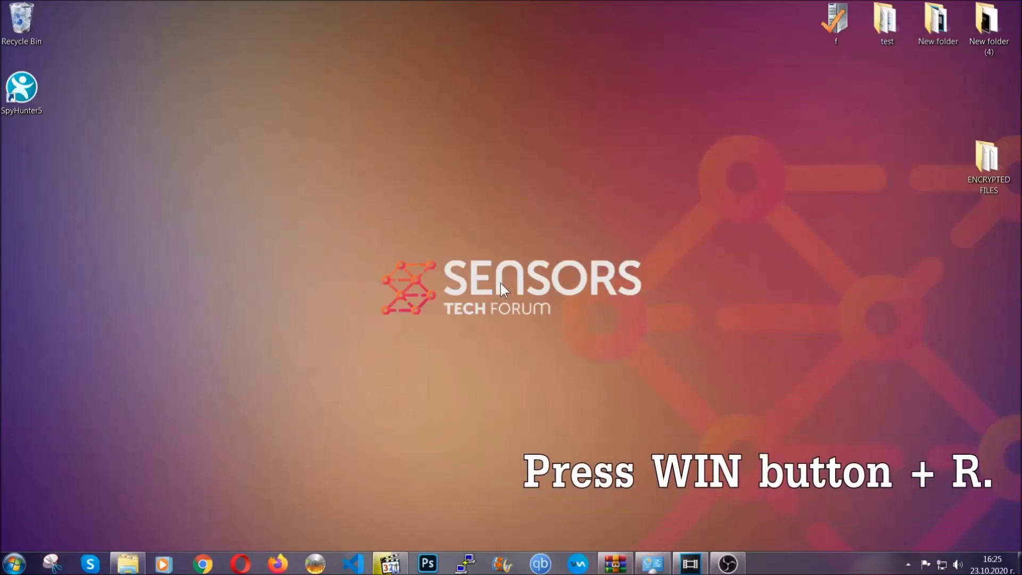
{"action": "key", "text": "super+r"}
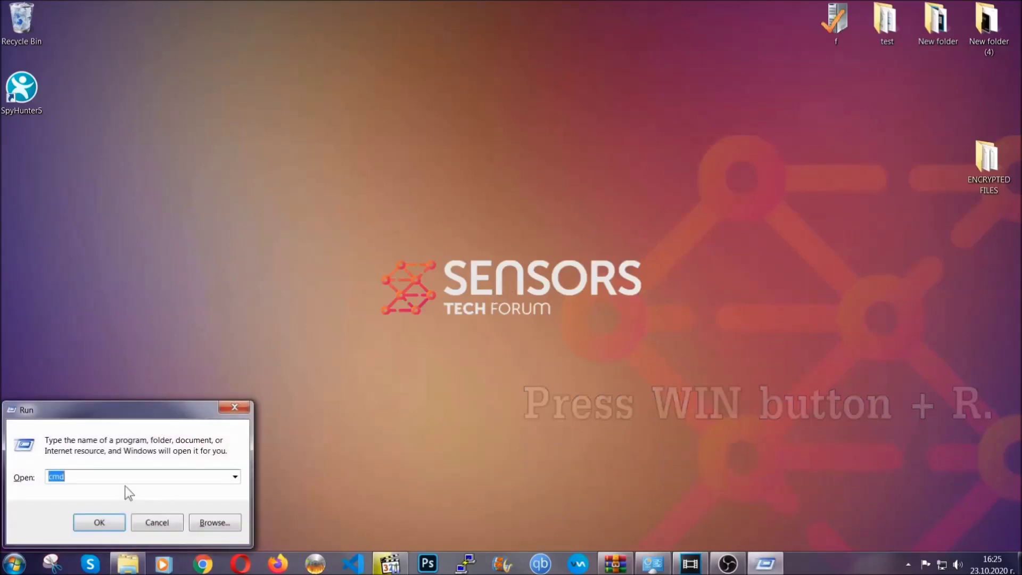
Step: Replace cmd with REGEDIT in the Run box to launch Registry Editor
{"action": "left_click", "coordinate": [111, 479]}
{"action": "double_click", "coordinate": [97, 484]}
{"action": "type", "text": "REGEDIT"}
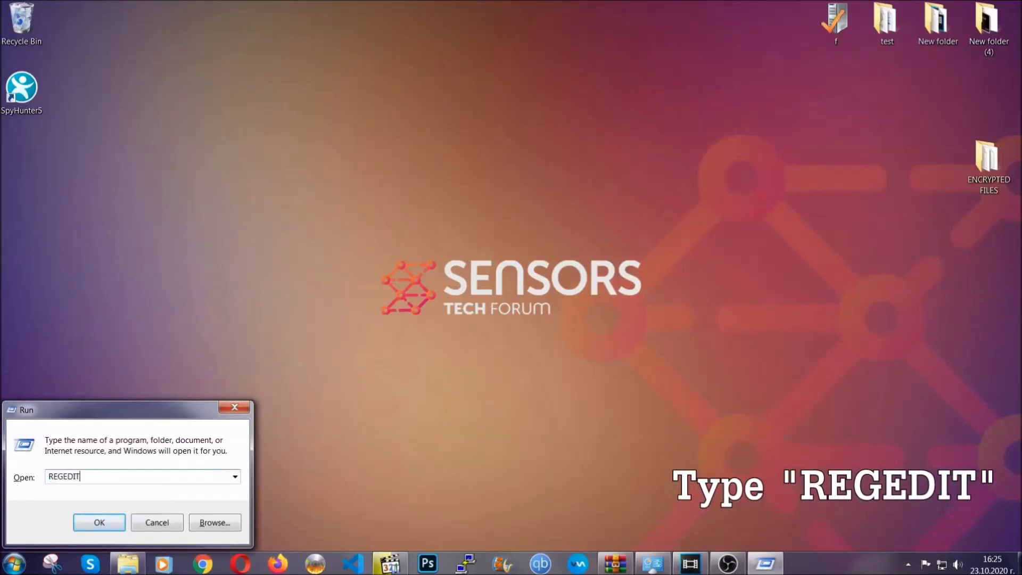
{"action": "left_click", "coordinate": [75, 522]}
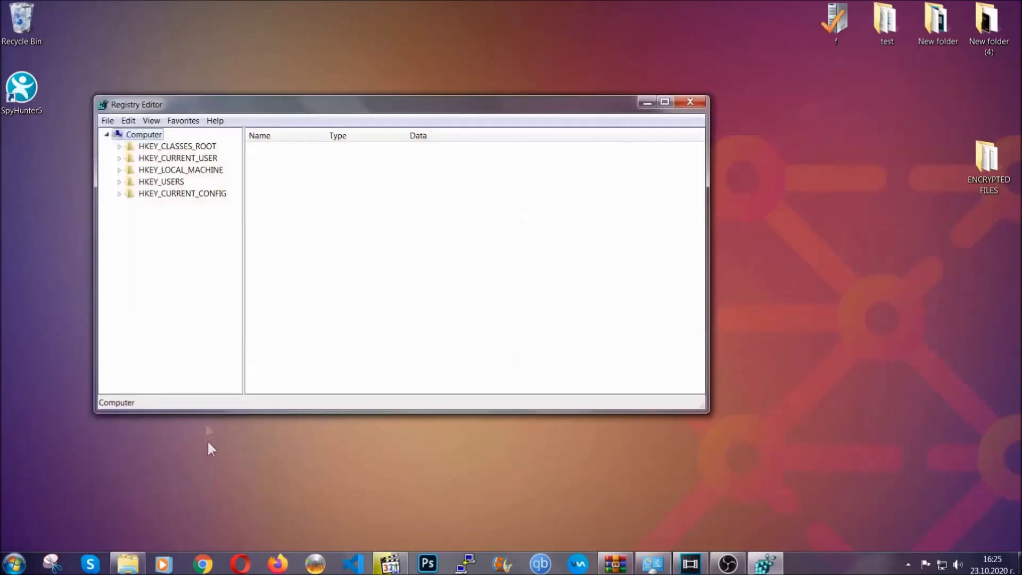
Step: Export the entire registry to the Desktop as a file named BACKUP
{"action": "left_click", "coordinate": [108, 121]}
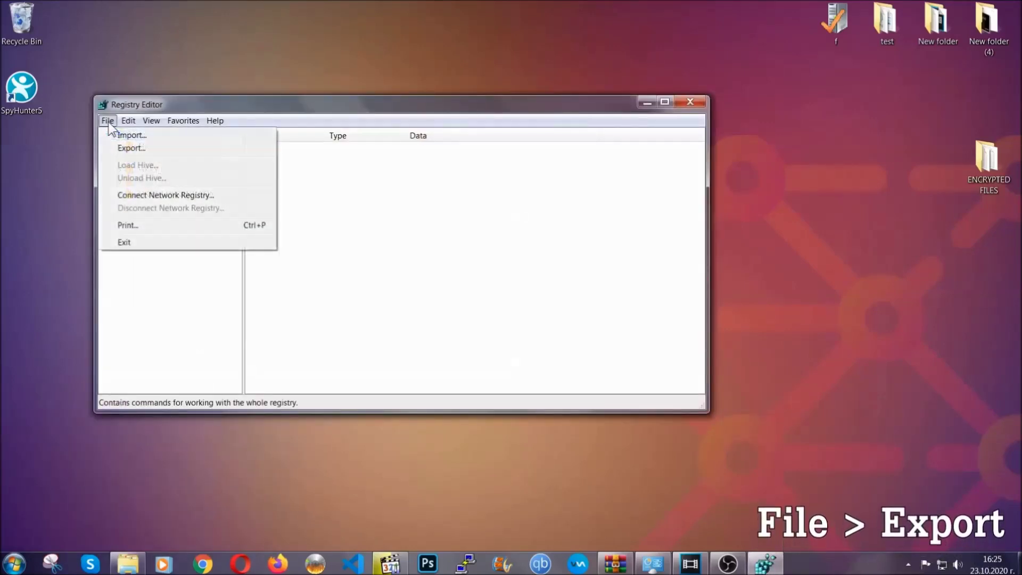
{"action": "left_click", "coordinate": [132, 148]}
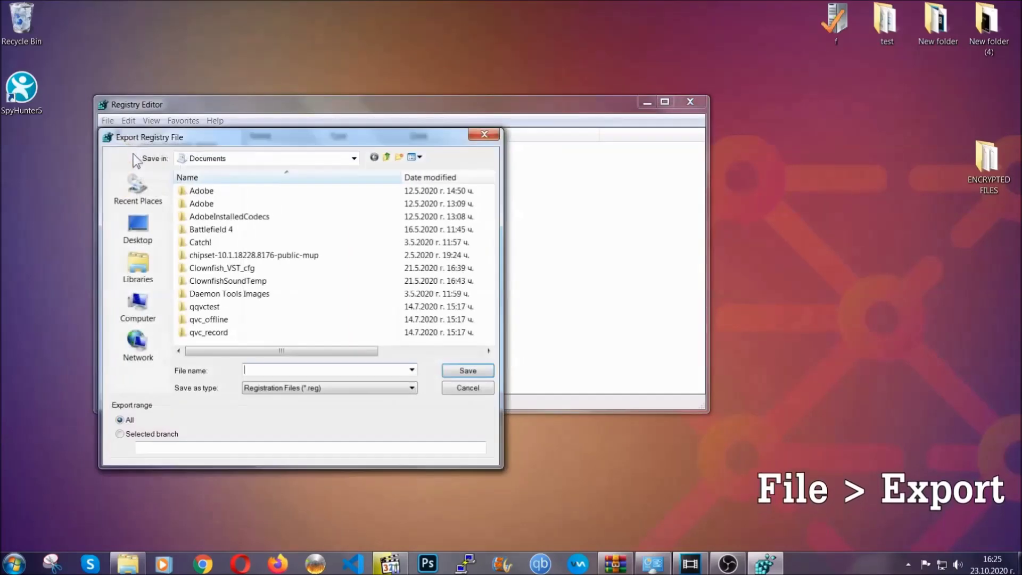
{"action": "left_click", "coordinate": [132, 225]}
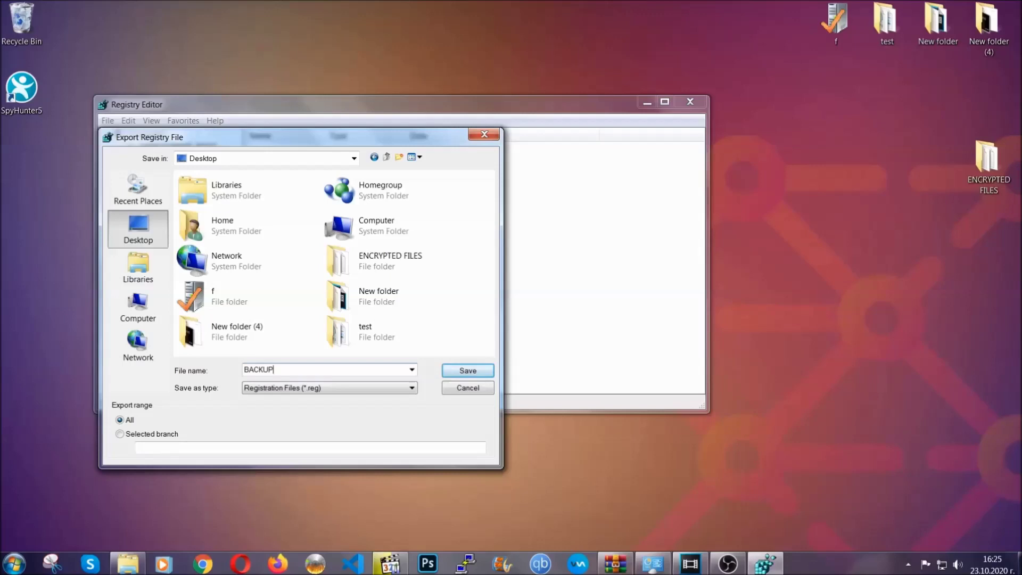
{"action": "left_click", "coordinate": [460, 372]}
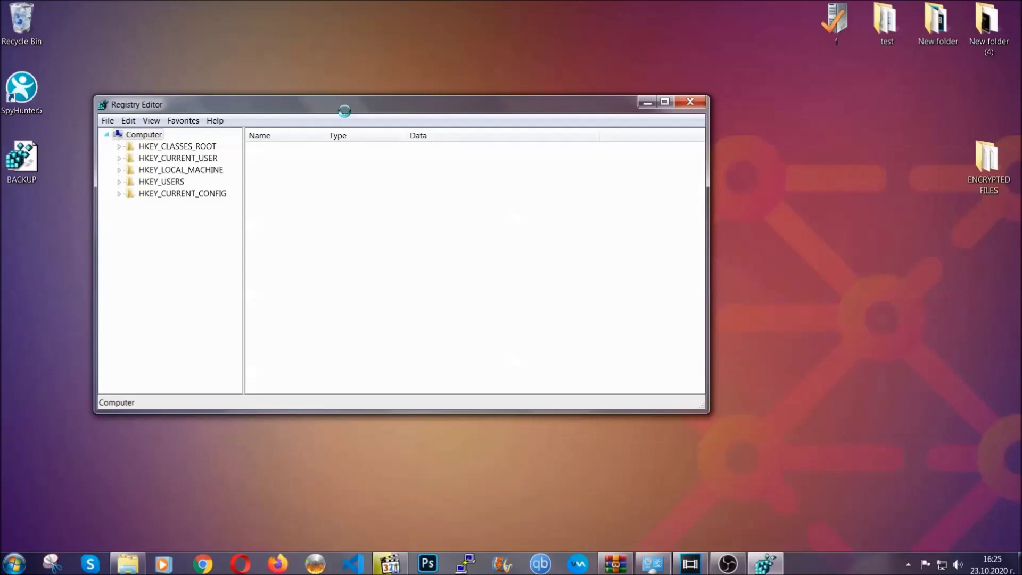
{"action": "left_click_drag", "start_coordinate": [343, 111], "coordinate": [445, 143]}
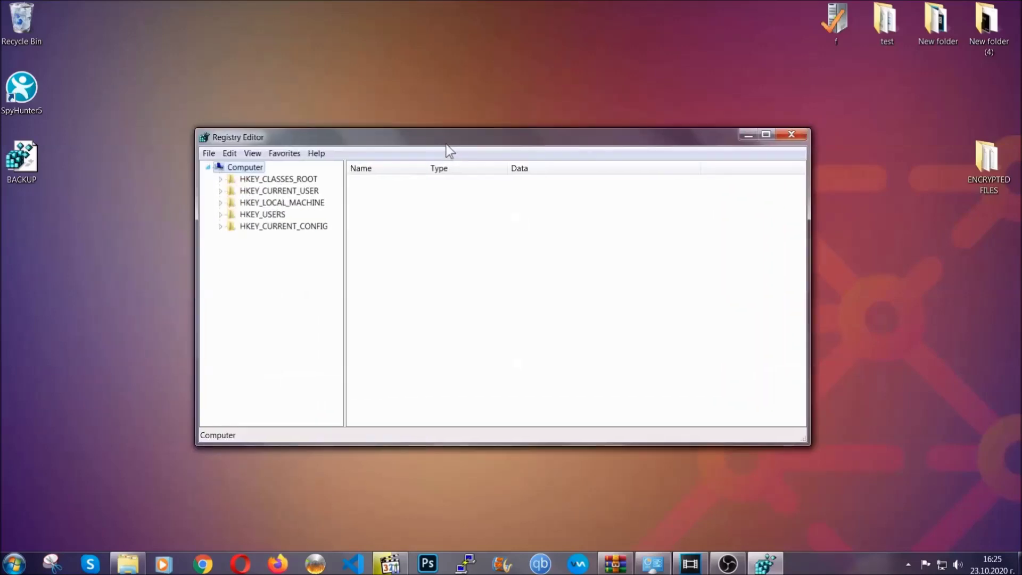
{"action": "left_click", "coordinate": [208, 155]}
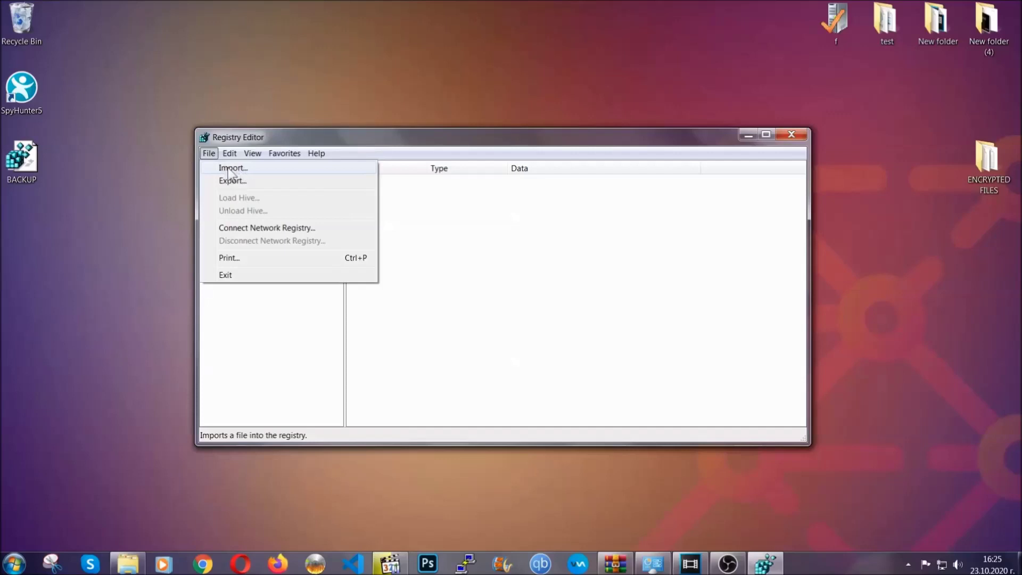
{"action": "left_click", "coordinate": [209, 154]}
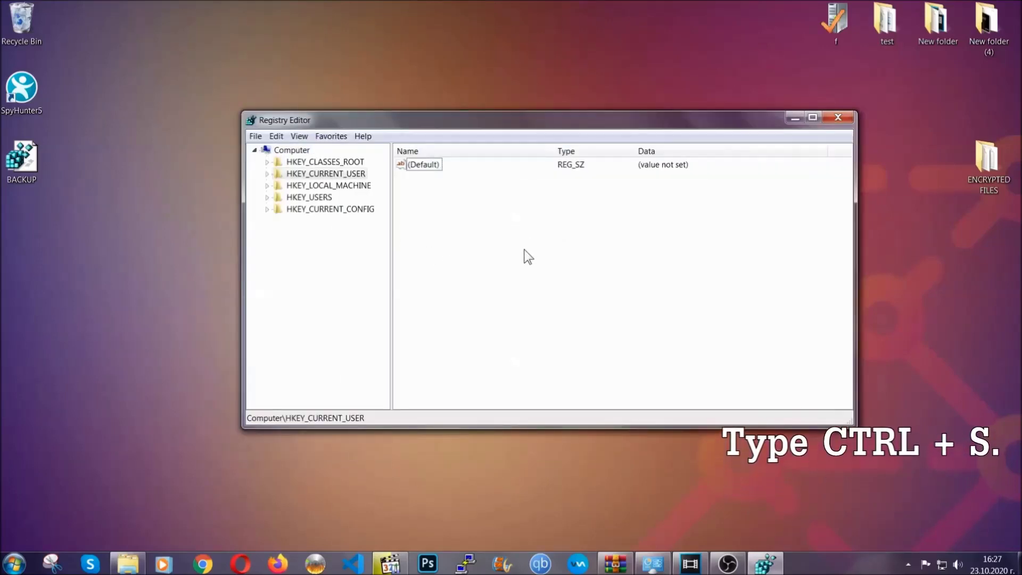
Step: Find the RunOnce key, then open the adjacent CurrentVersion Run key
{"action": "key", "text": "ctrl+f"}
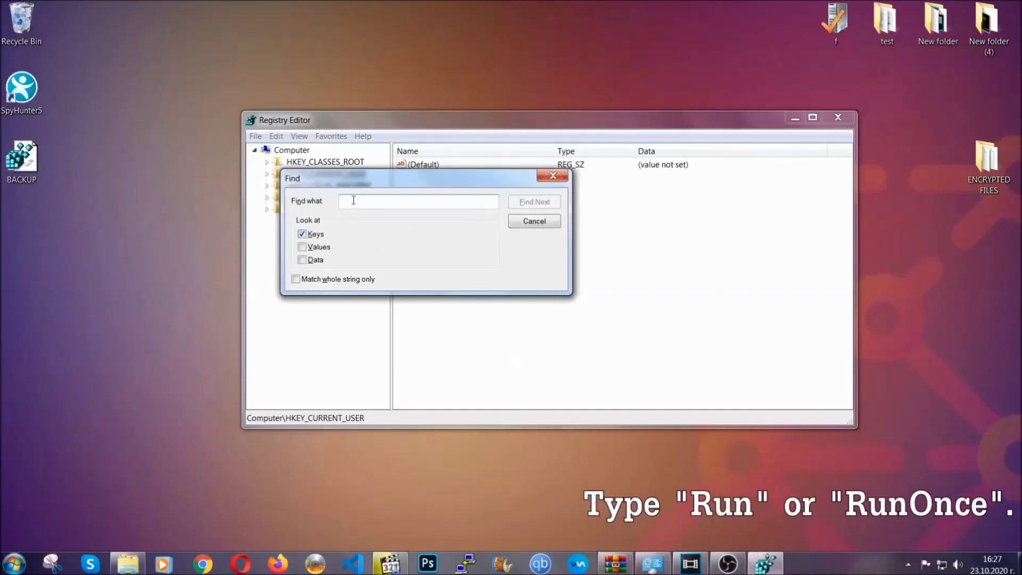
{"action": "type", "text": "RunO"}
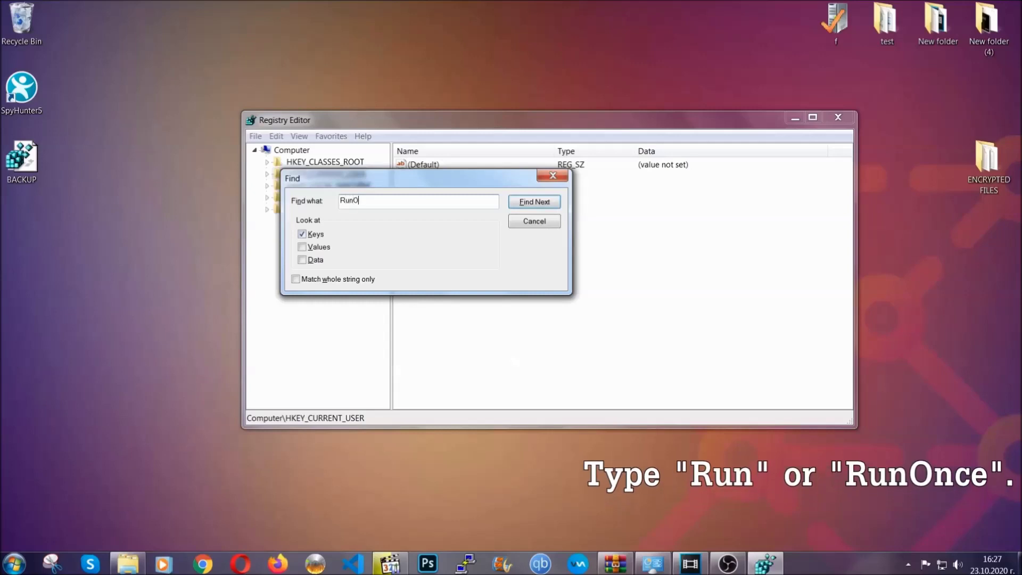
{"action": "type", "text": "nce"}
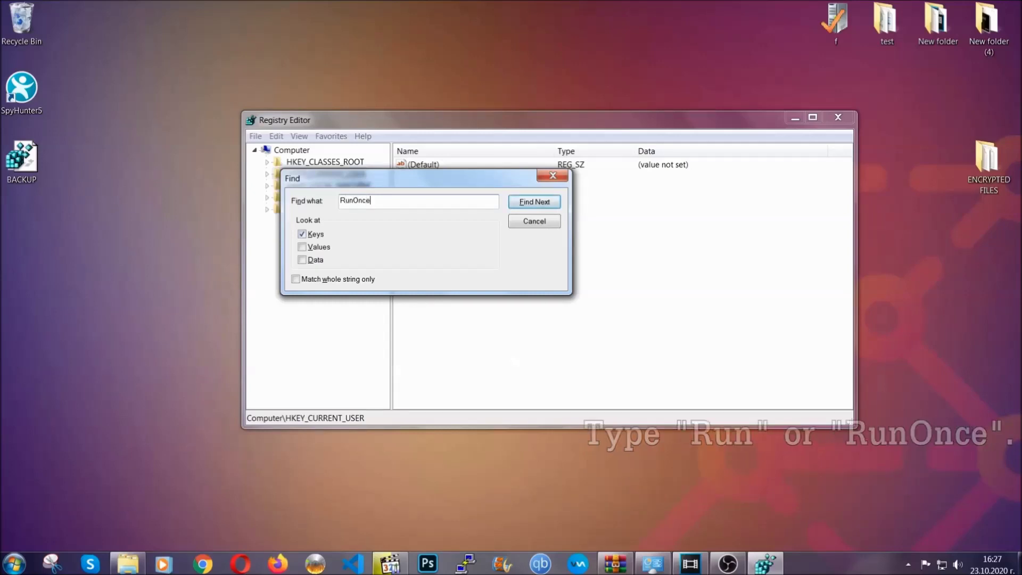
{"action": "left_click", "coordinate": [546, 206]}
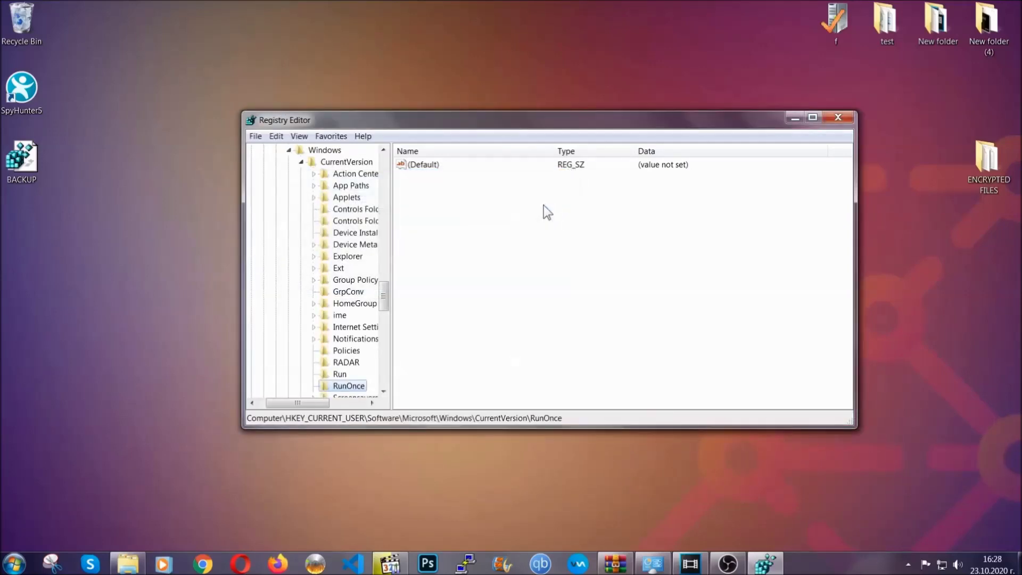
{"action": "left_click_drag", "start_coordinate": [385, 292], "coordinate": [384, 306]}
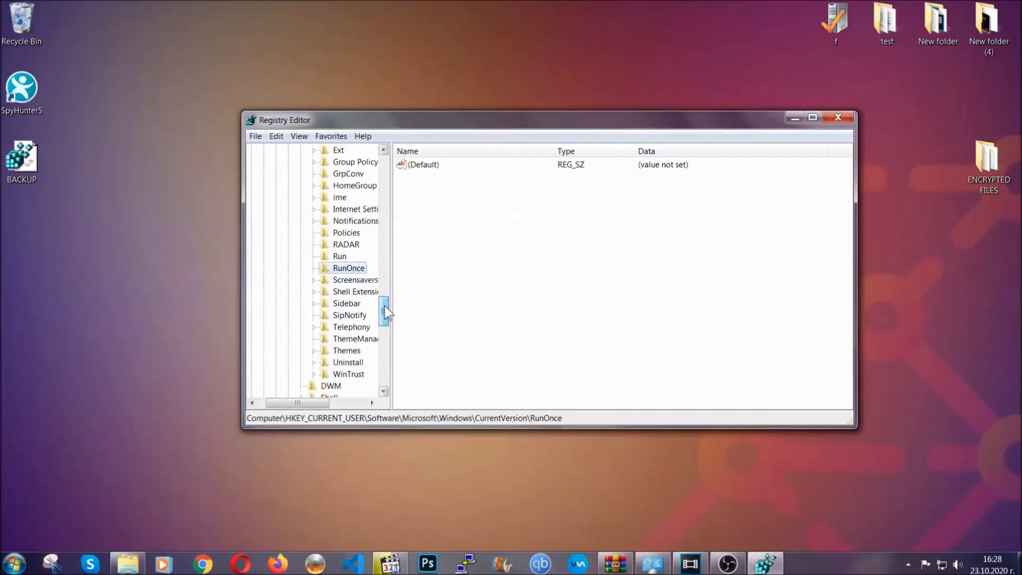
{"action": "left_click", "coordinate": [340, 256]}
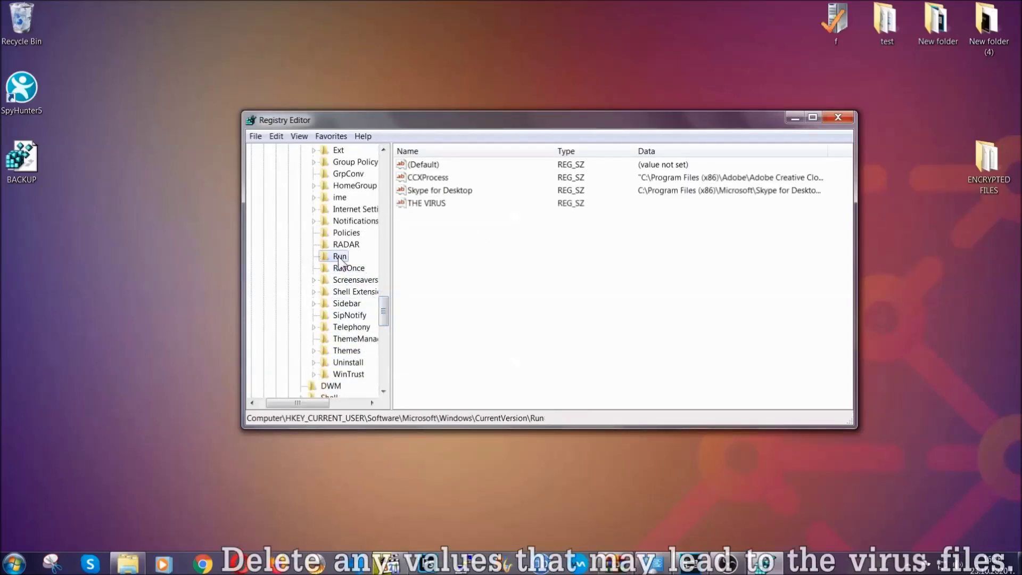
Step: Delete THE VIRUS value from the Run key, confirming the removal
{"action": "left_click", "coordinate": [419, 204]}
{"action": "right_click", "coordinate": [419, 204]}
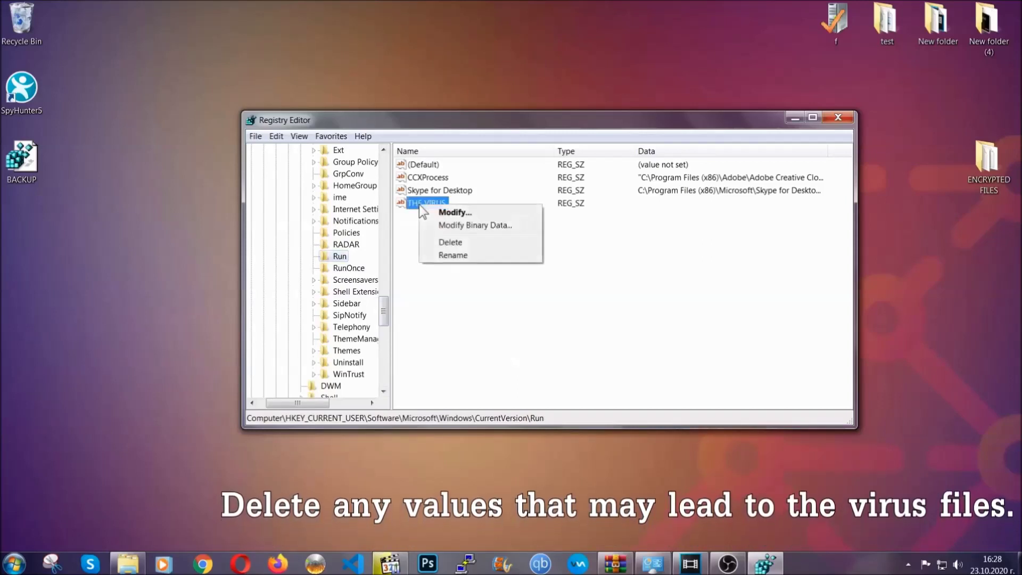
{"action": "left_click", "coordinate": [442, 242]}
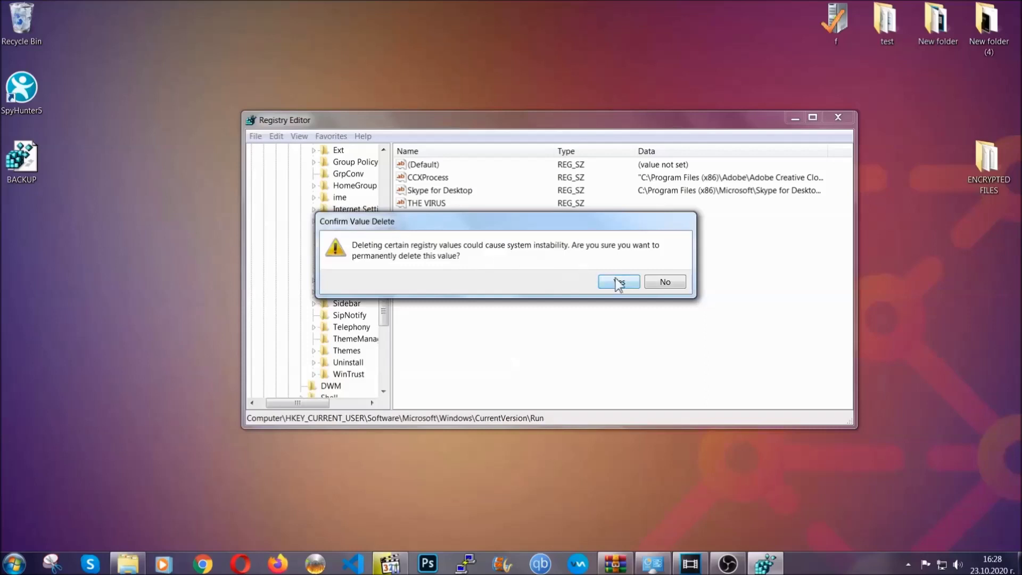
{"action": "left_click", "coordinate": [618, 282]}
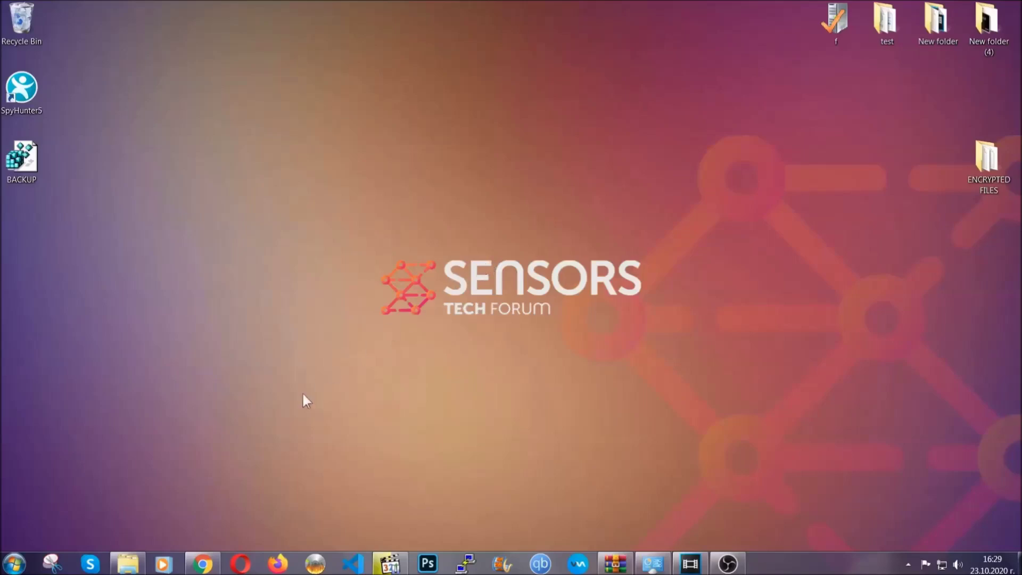
Step: In the Chrome recovery article, expand Method 2, Restore Data via Windows Backup
{"action": "left_click", "coordinate": [203, 565]}
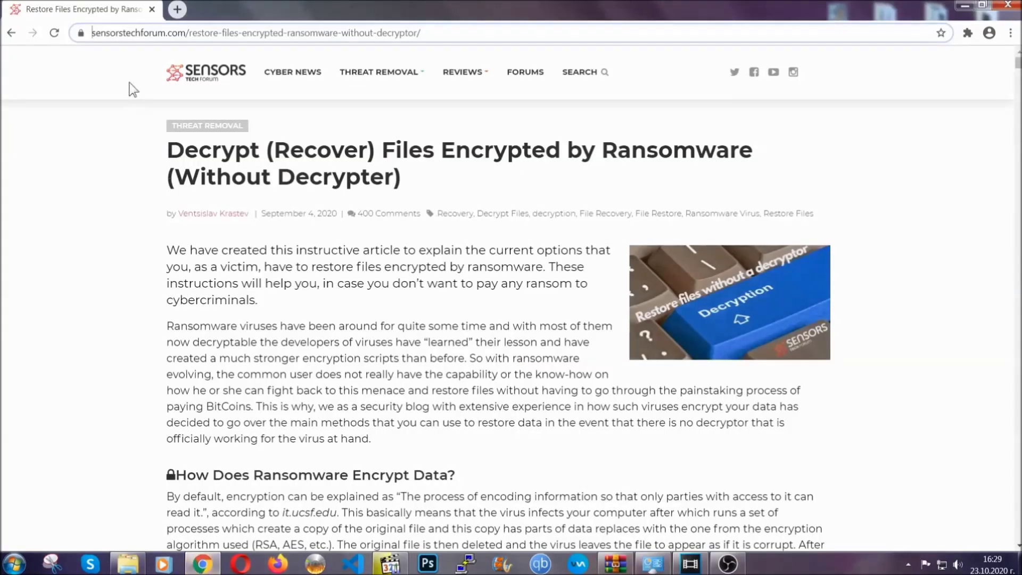
{"action": "left_click_drag", "start_coordinate": [92, 33], "coordinate": [460, 37]}
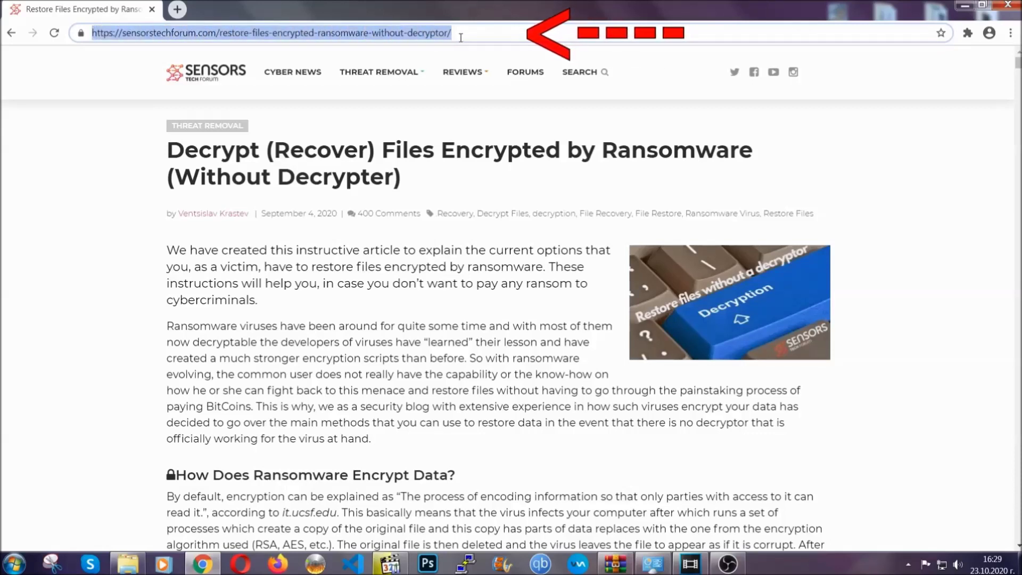
{"action": "mouse_move", "coordinate": [461, 104]}
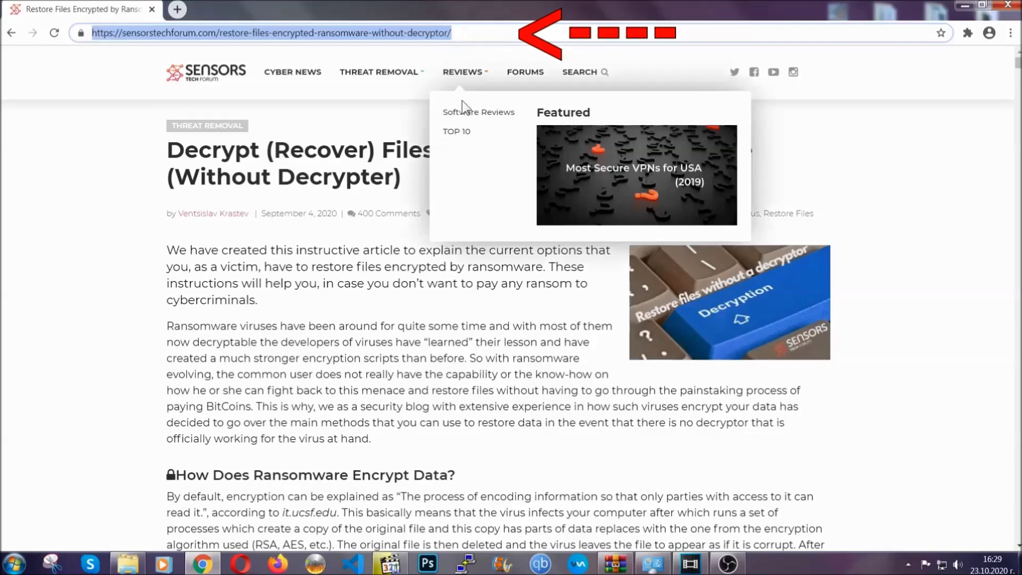
{"action": "scroll", "coordinate": [525, 290], "scroll_direction": "down", "scroll_amount": 5}
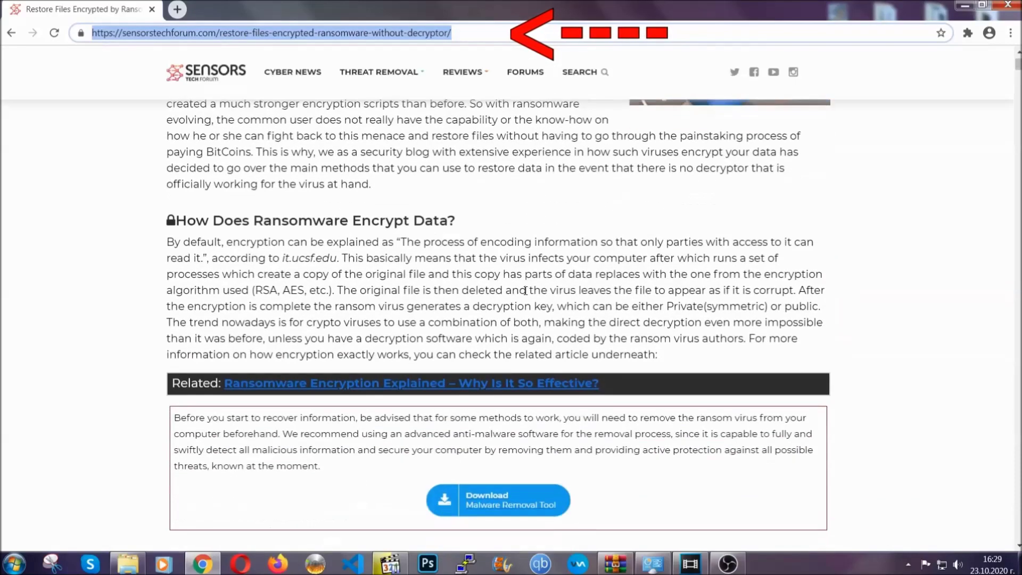
{"action": "scroll", "coordinate": [525, 290], "scroll_direction": "down", "scroll_amount": 6}
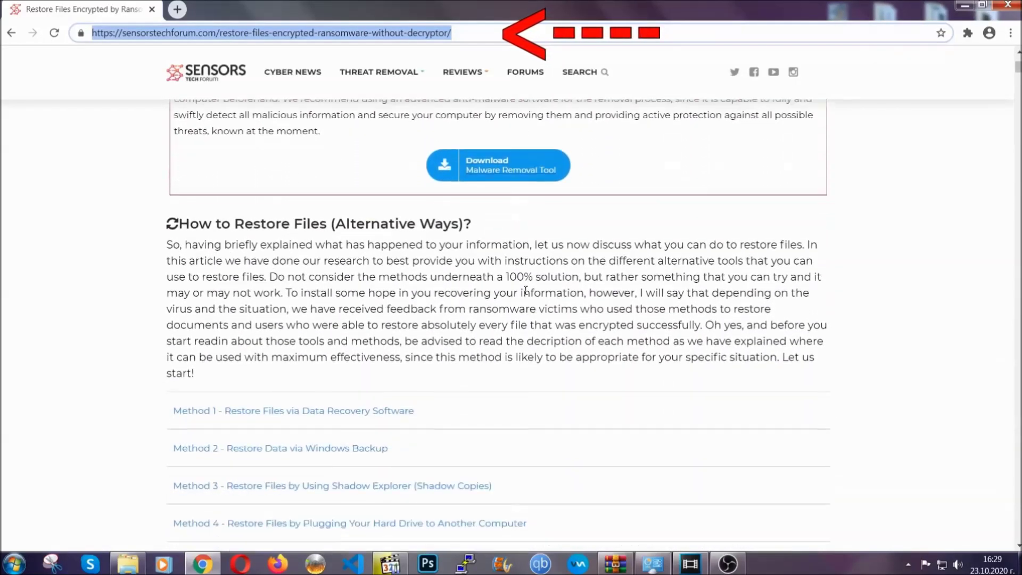
{"action": "scroll", "coordinate": [525, 290], "scroll_direction": "down", "scroll_amount": 4}
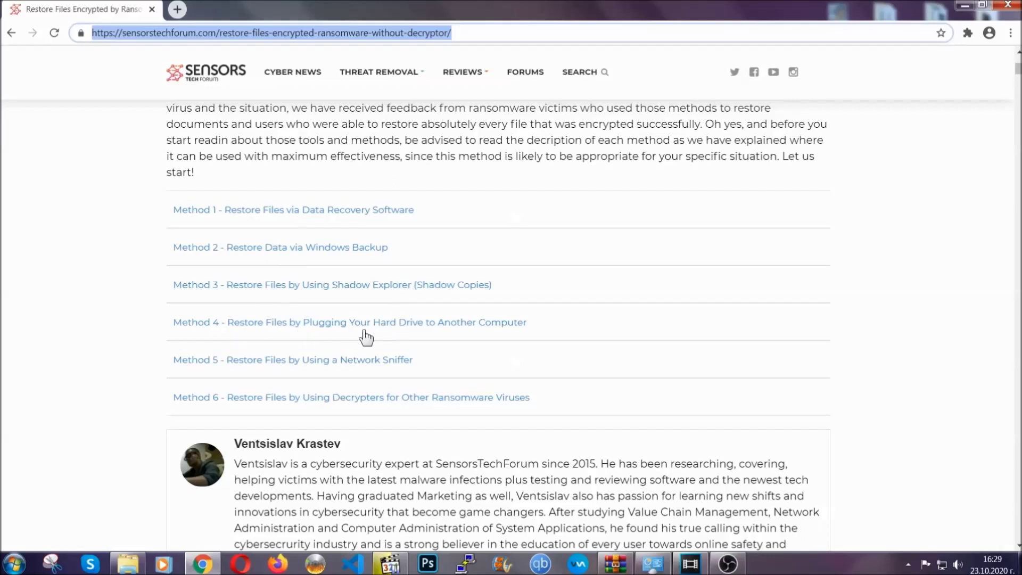
{"action": "left_click", "coordinate": [318, 246]}
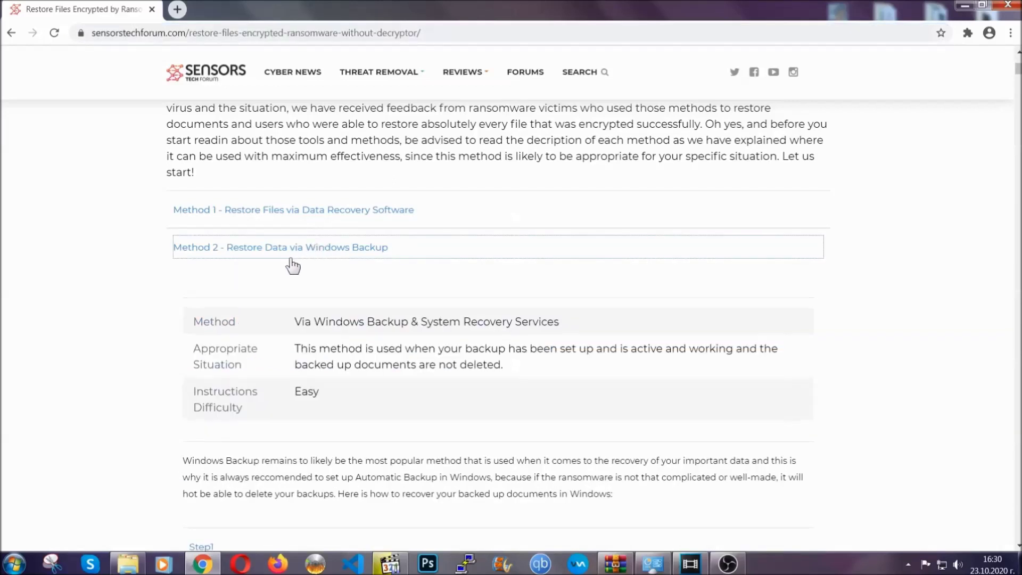
Step: Highlight the Method 2 summary table text, then clear the selection
{"action": "left_click_drag", "start_coordinate": [295, 319], "coordinate": [359, 404]}
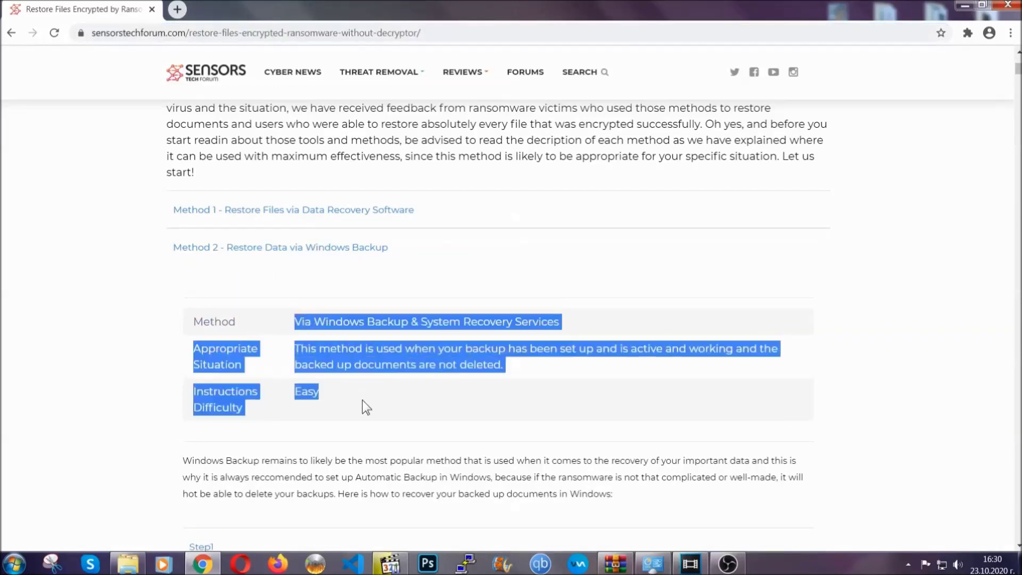
{"action": "left_click", "coordinate": [362, 400]}
{"action": "scroll", "coordinate": [365, 397], "scroll_direction": "down", "scroll_amount": 4}
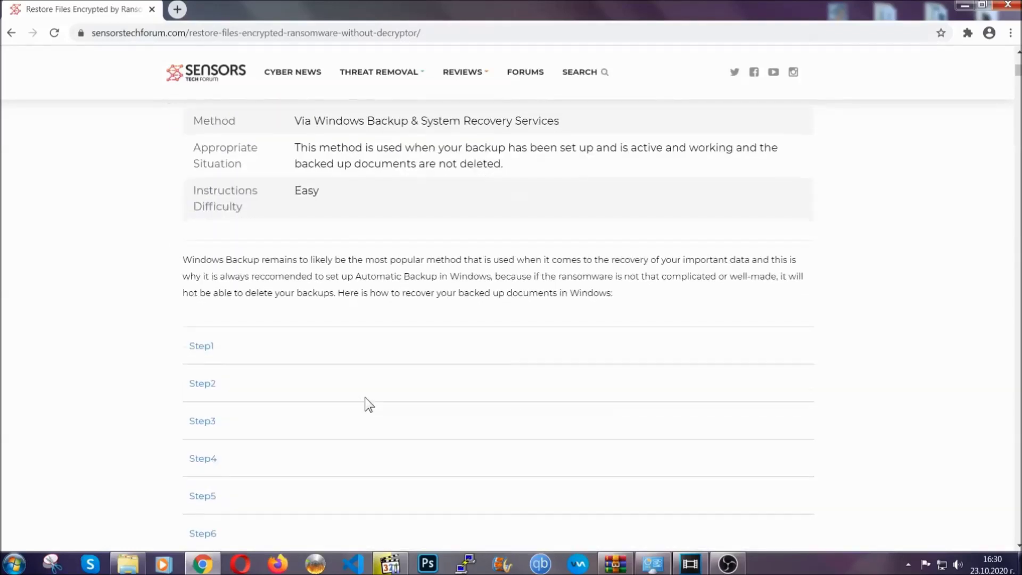
{"action": "scroll", "coordinate": [365, 397], "scroll_direction": "down", "scroll_amount": 1}
Step: Expand Steps 1, 2 and 3 of the backup method and read through them
{"action": "left_click", "coordinate": [207, 280]}
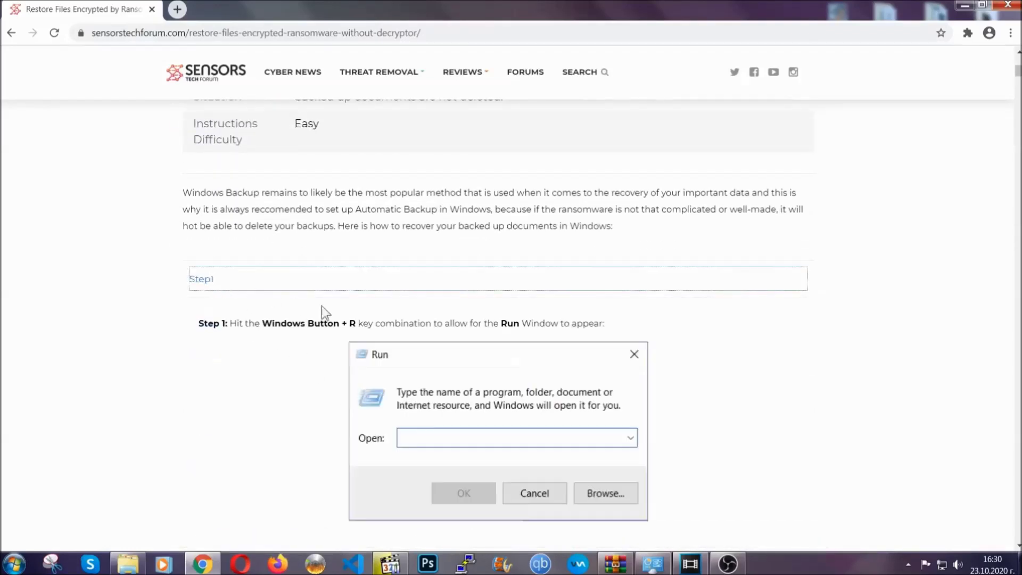
{"action": "scroll", "coordinate": [477, 330], "scroll_direction": "down", "scroll_amount": 5}
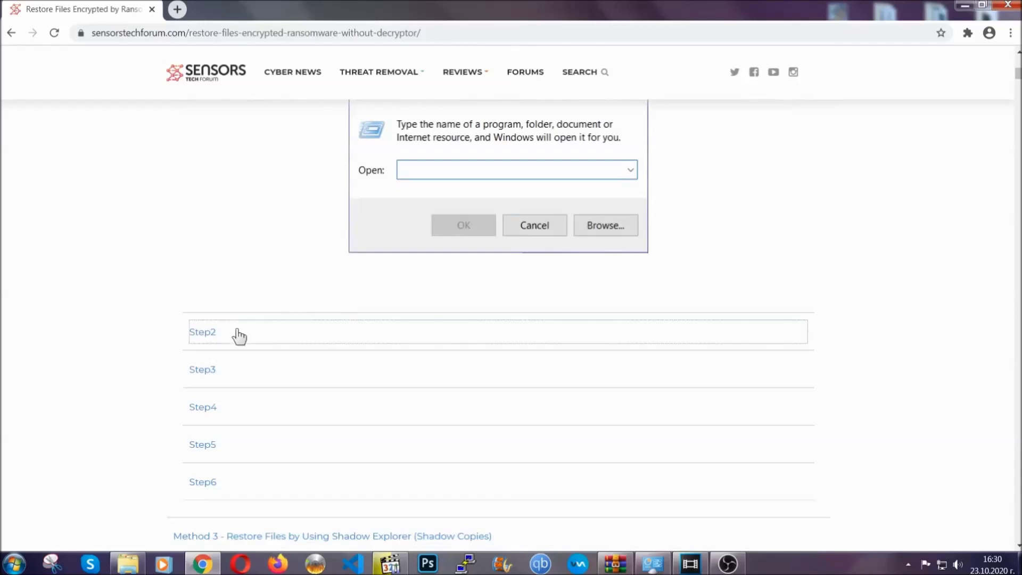
{"action": "left_click", "coordinate": [239, 334]}
{"action": "scroll", "coordinate": [457, 338], "scroll_direction": "down", "scroll_amount": 5}
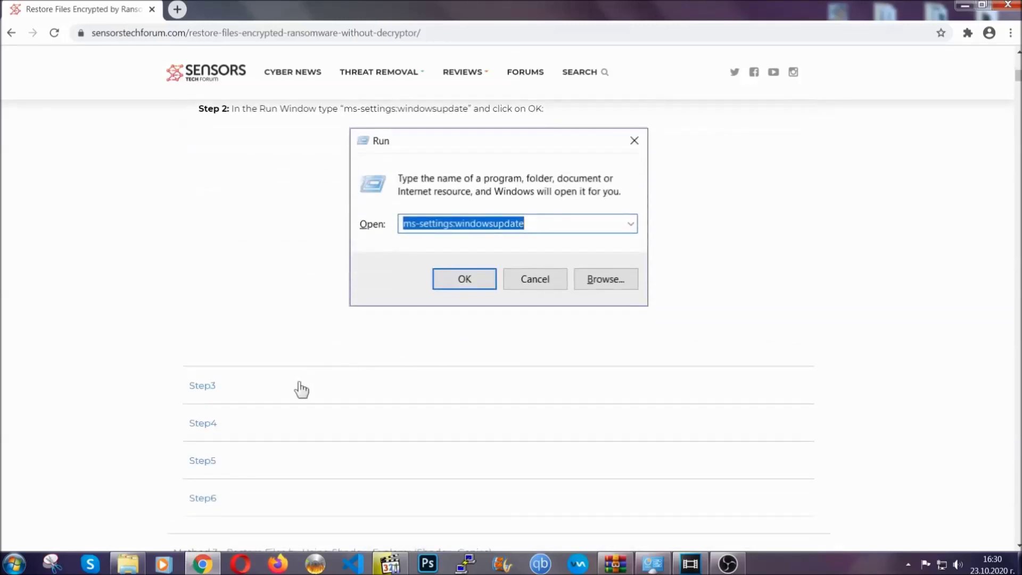
{"action": "left_click", "coordinate": [301, 387]}
{"action": "scroll", "coordinate": [449, 365], "scroll_direction": "down", "scroll_amount": 4}
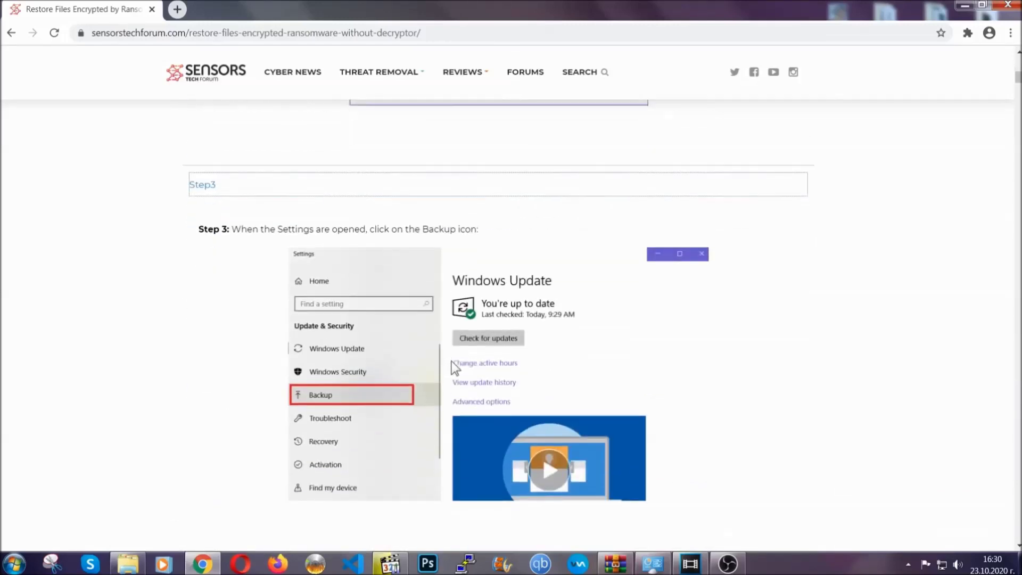
{"action": "scroll", "coordinate": [451, 360], "scroll_direction": "down", "scroll_amount": 3}
{"action": "scroll", "coordinate": [449, 363], "scroll_direction": "down", "scroll_amount": 2}
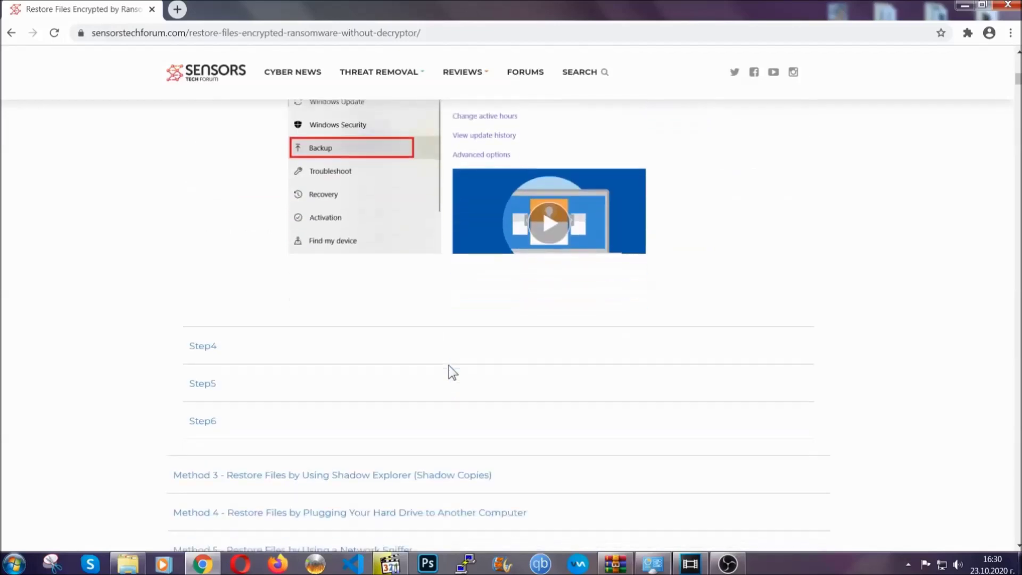
{"action": "scroll", "coordinate": [449, 365], "scroll_direction": "down", "scroll_amount": 8}
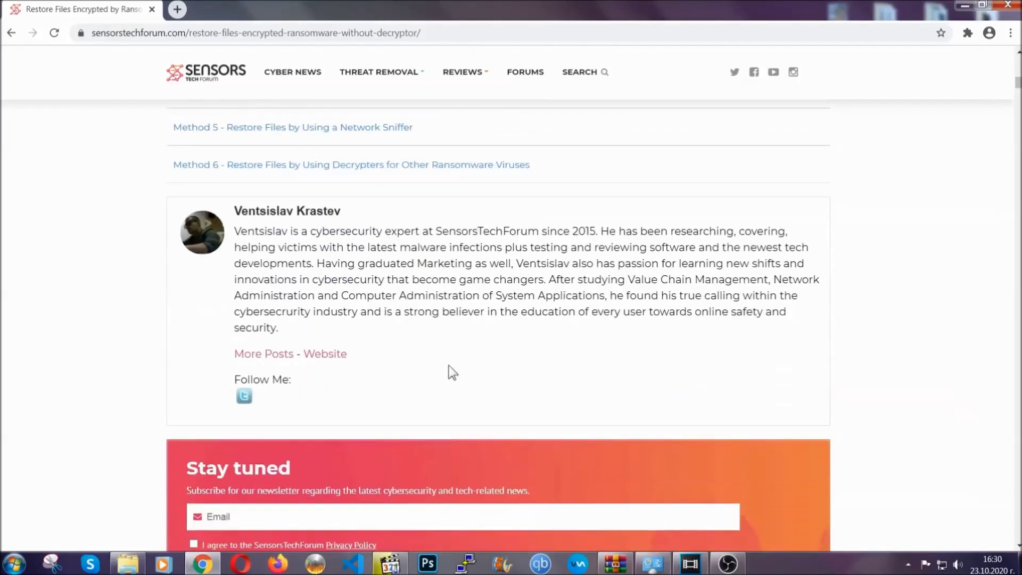
Step: Return to the top of the article and minimise Chrome to show the desktop
{"action": "scroll", "coordinate": [449, 365], "scroll_direction": "up", "scroll_amount": 20}
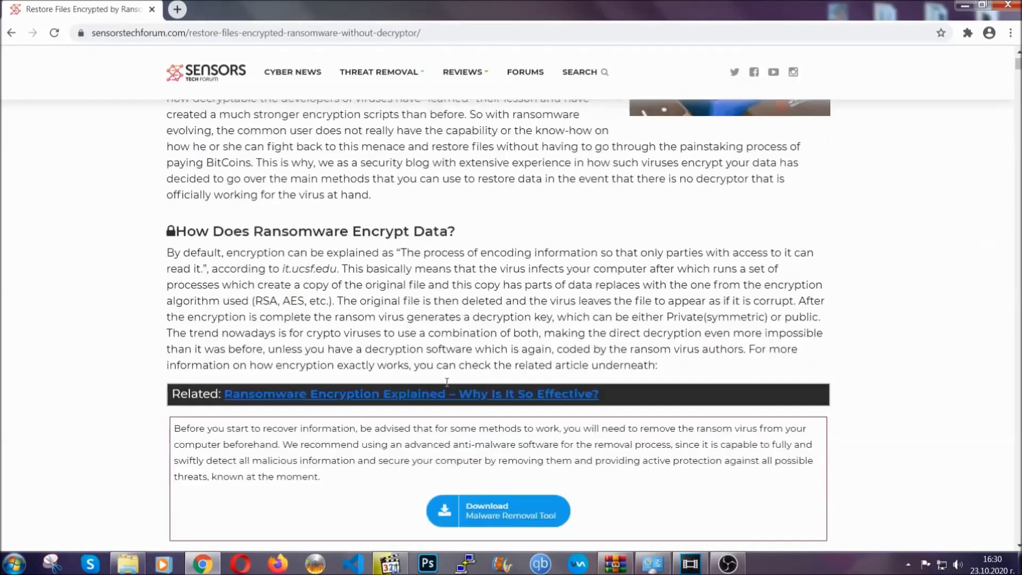
{"action": "scroll", "coordinate": [446, 382], "scroll_direction": "up", "scroll_amount": 4}
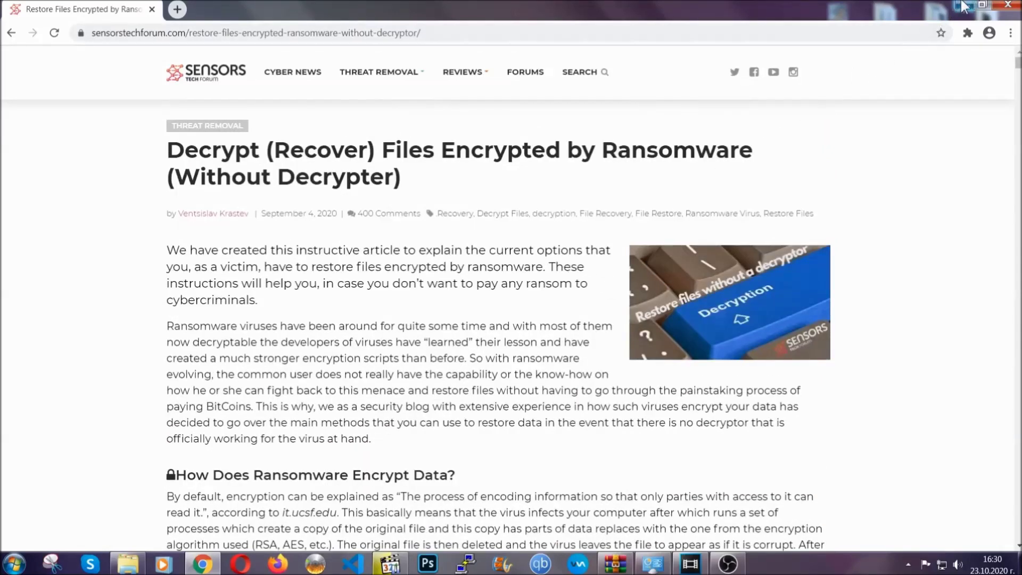
{"action": "left_click", "coordinate": [963, 5]}
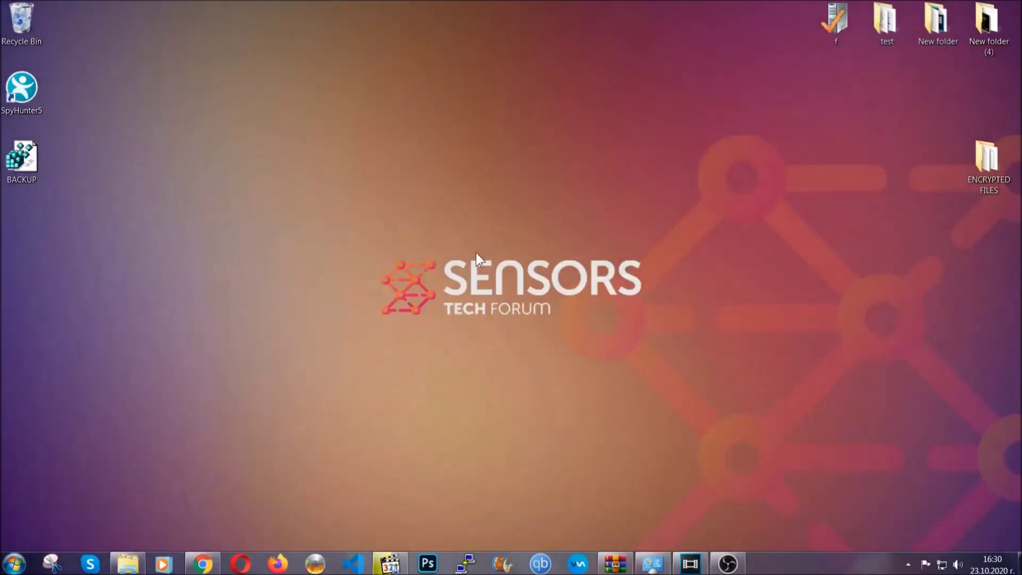